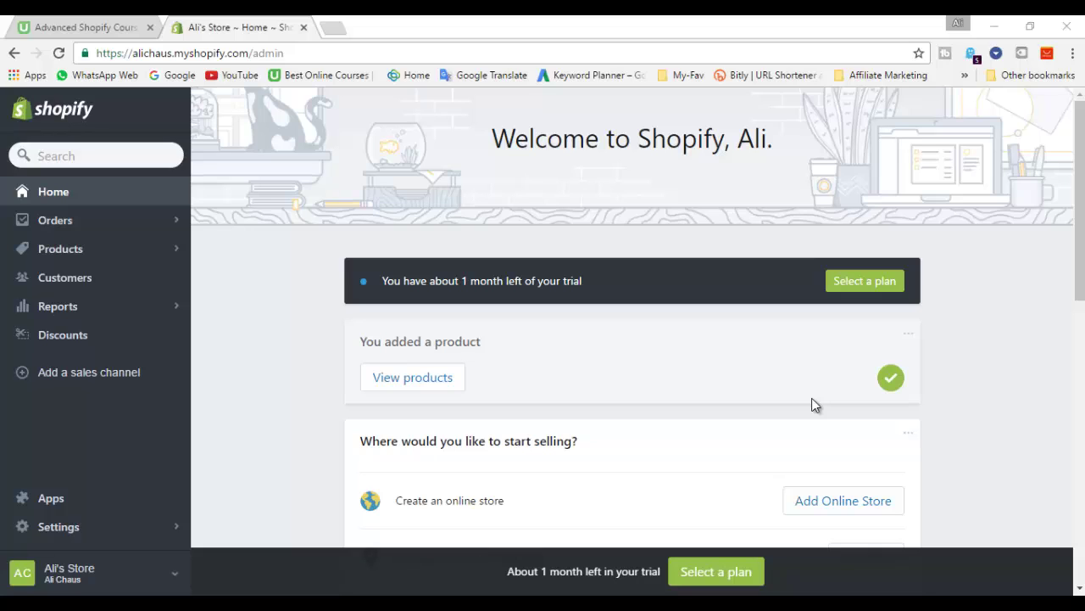
Add the Online Store sales channel to the shop and open its Themes page.
{"action": "left_click", "coordinate": [792, 387]}
{"action": "scroll", "coordinate": [767, 379], "scroll_direction": "down", "scroll_amount": 1}
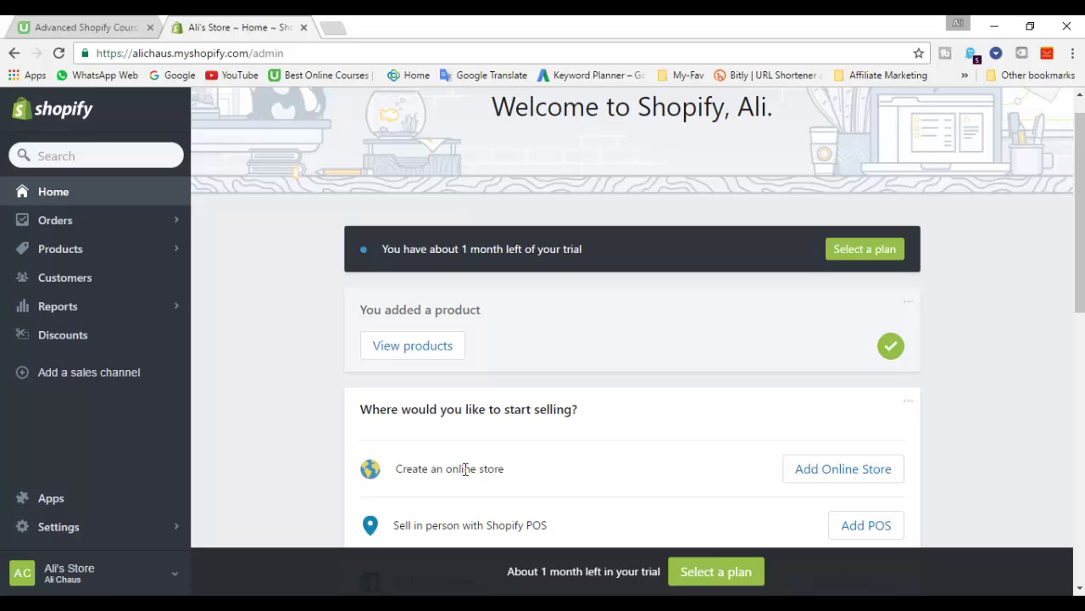
{"action": "left_click", "coordinate": [838, 471]}
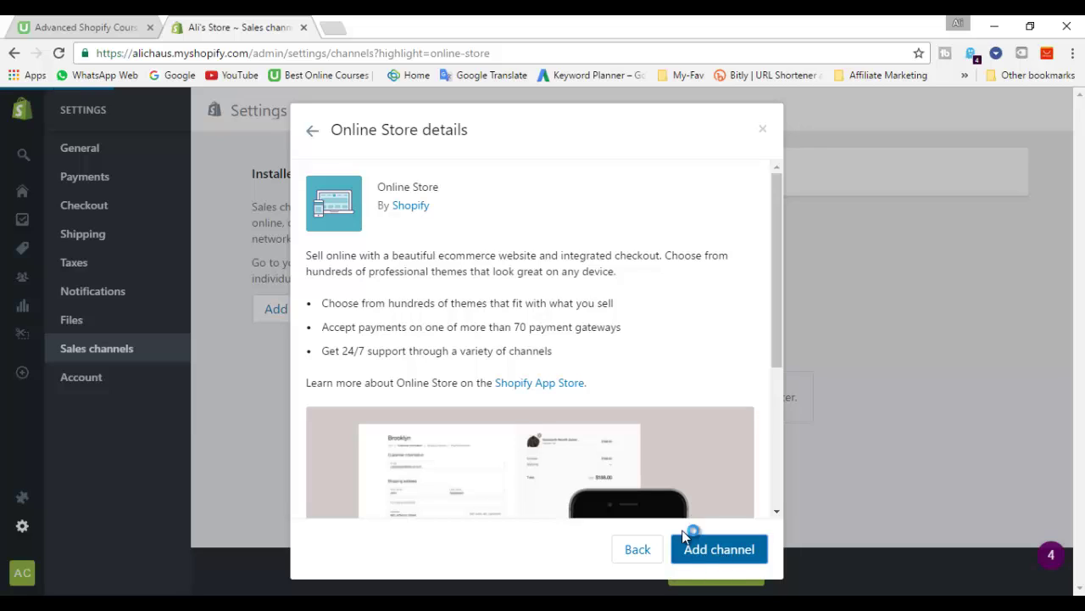
{"action": "left_click", "coordinate": [710, 555]}
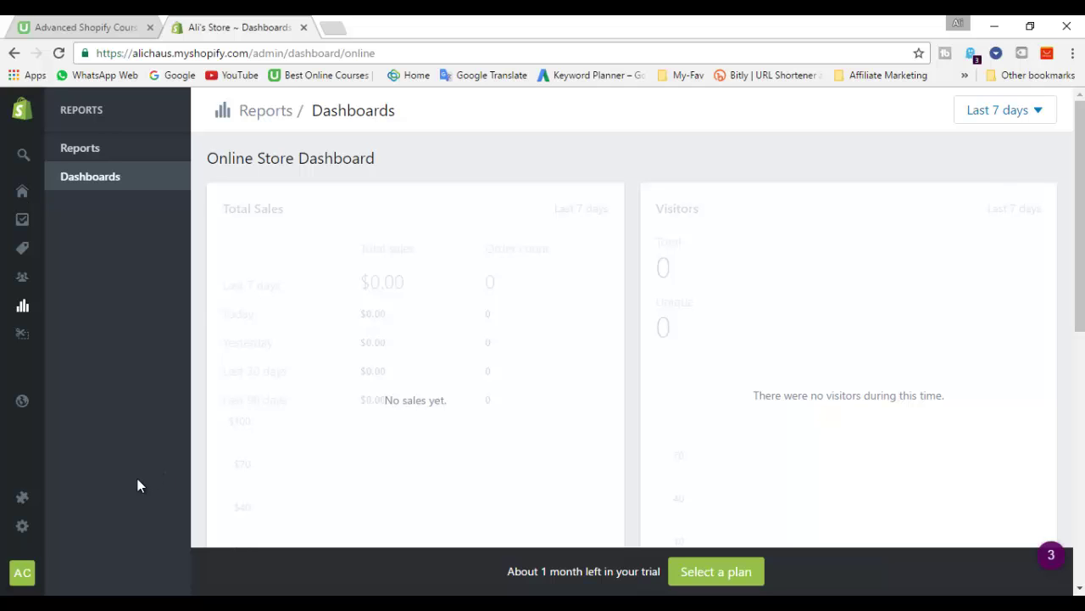
{"action": "mouse_move", "coordinate": [22, 527]}
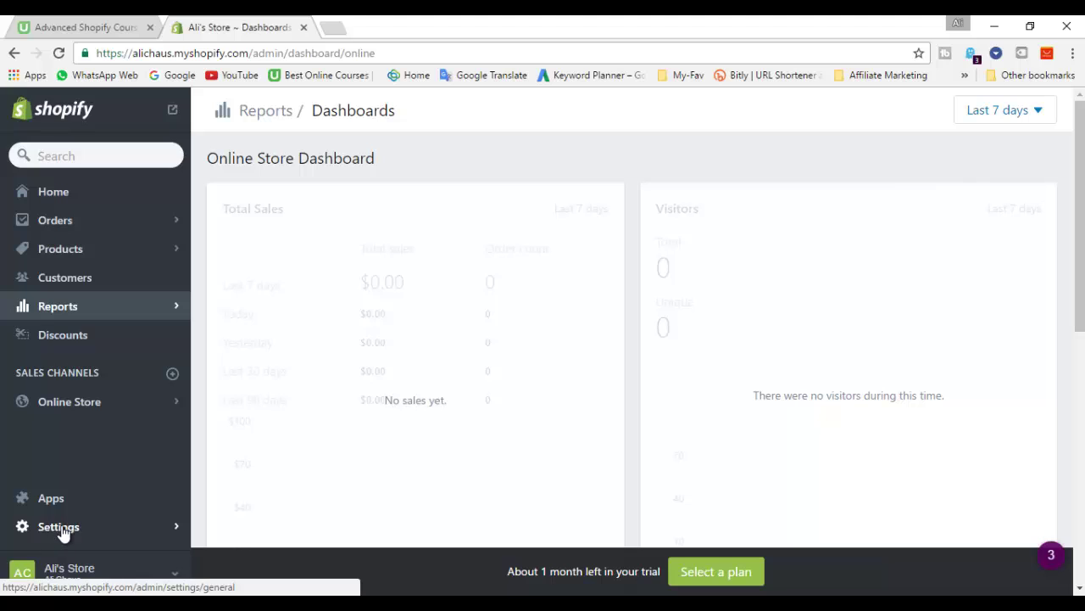
{"action": "left_click", "coordinate": [76, 402]}
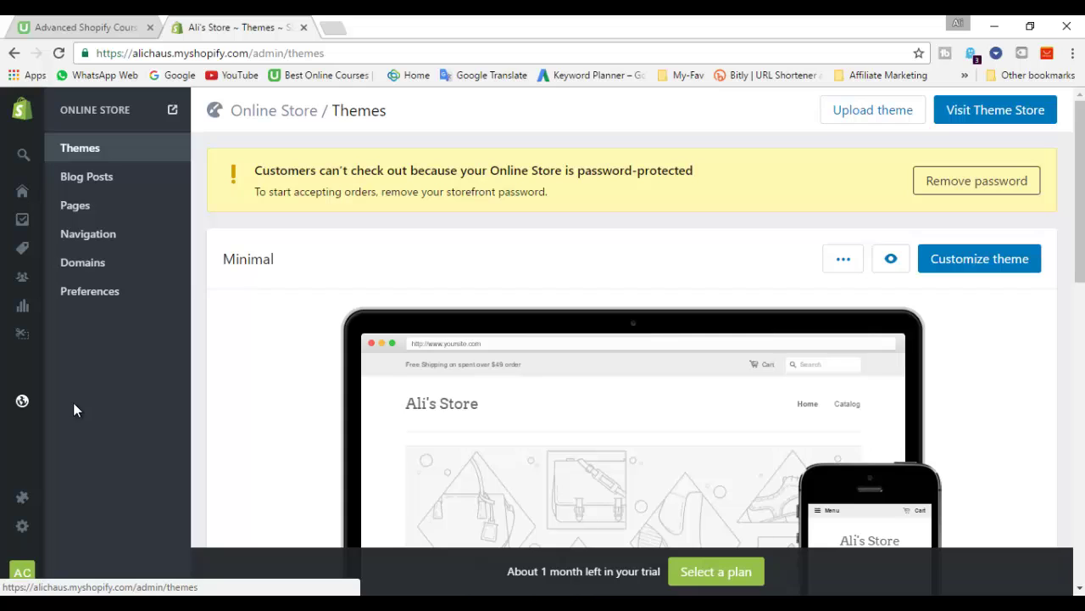
Open the shop's general settings and review the store name and account email under Store details.
{"action": "mouse_move", "coordinate": [23, 500]}
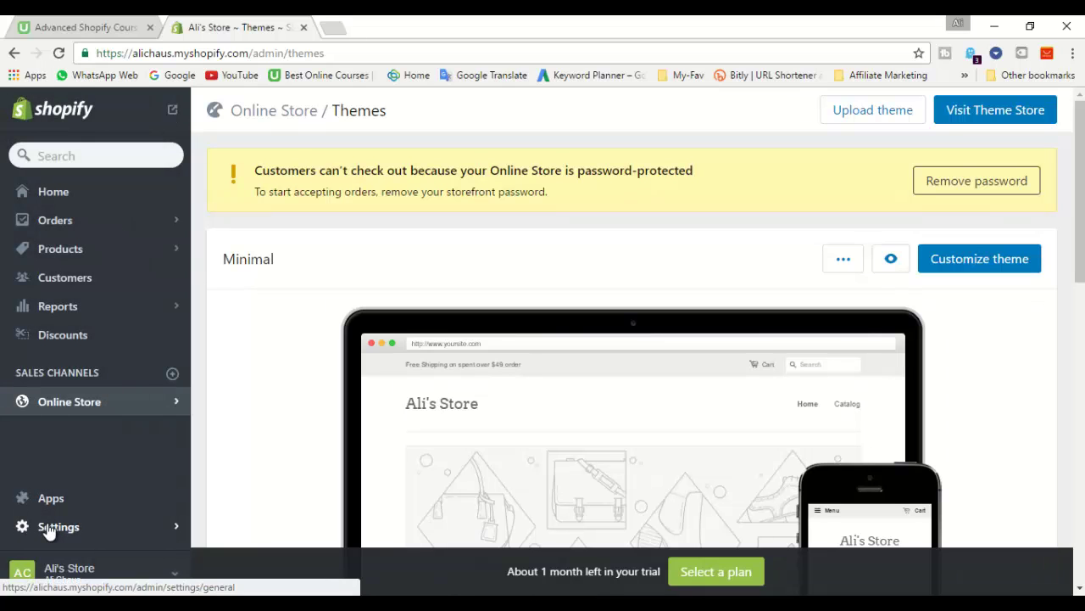
{"action": "left_click", "coordinate": [49, 528]}
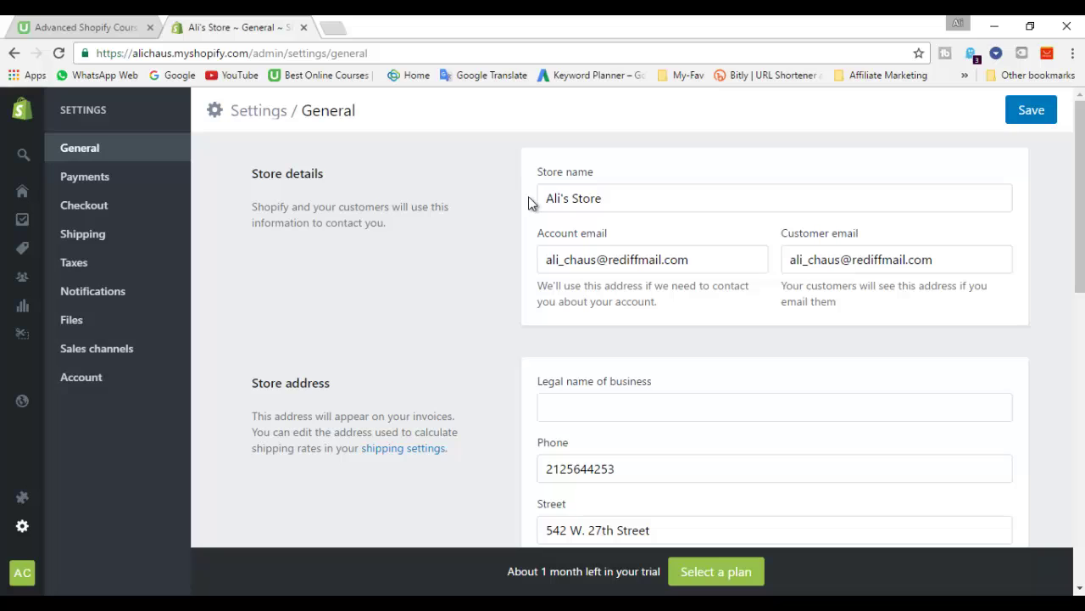
{"action": "double_click", "coordinate": [632, 195]}
{"action": "double_click", "coordinate": [636, 196]}
{"action": "left_click", "coordinate": [636, 196]}
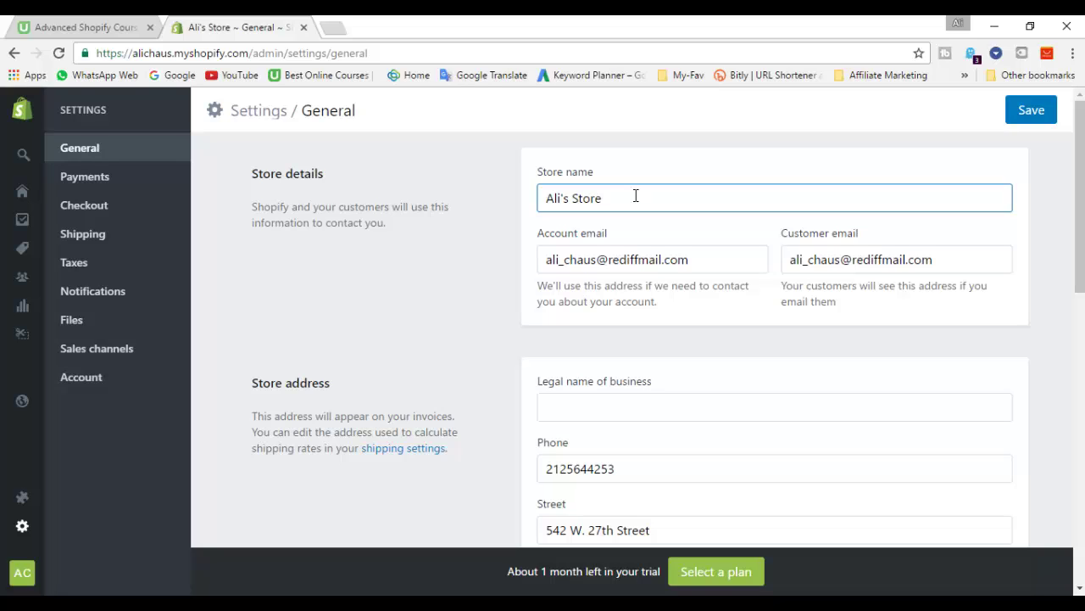
{"action": "left_click", "coordinate": [707, 260]}
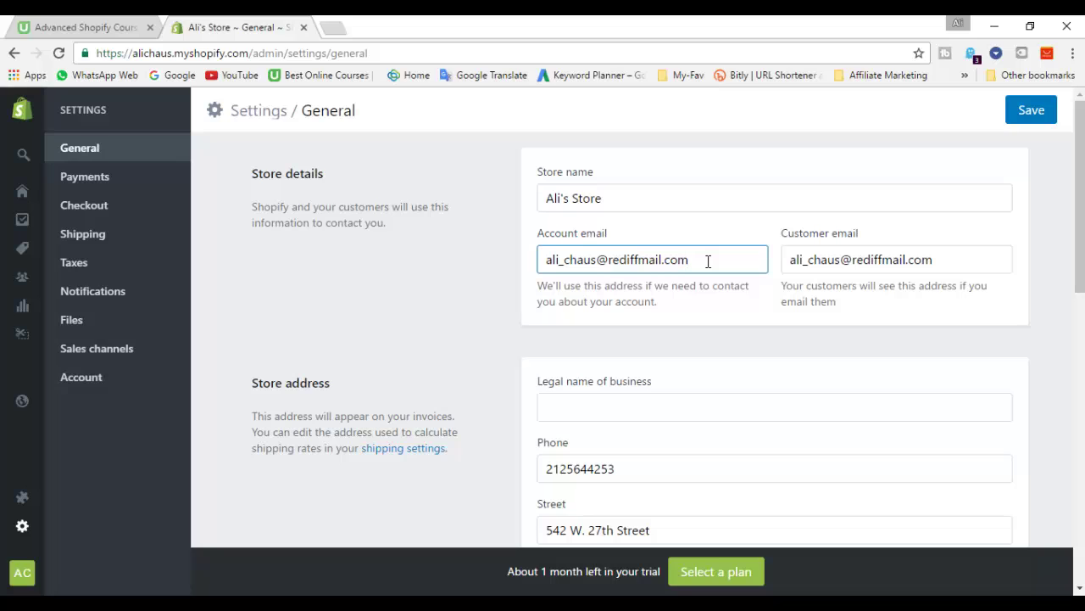
{"action": "left_click", "coordinate": [708, 344]}
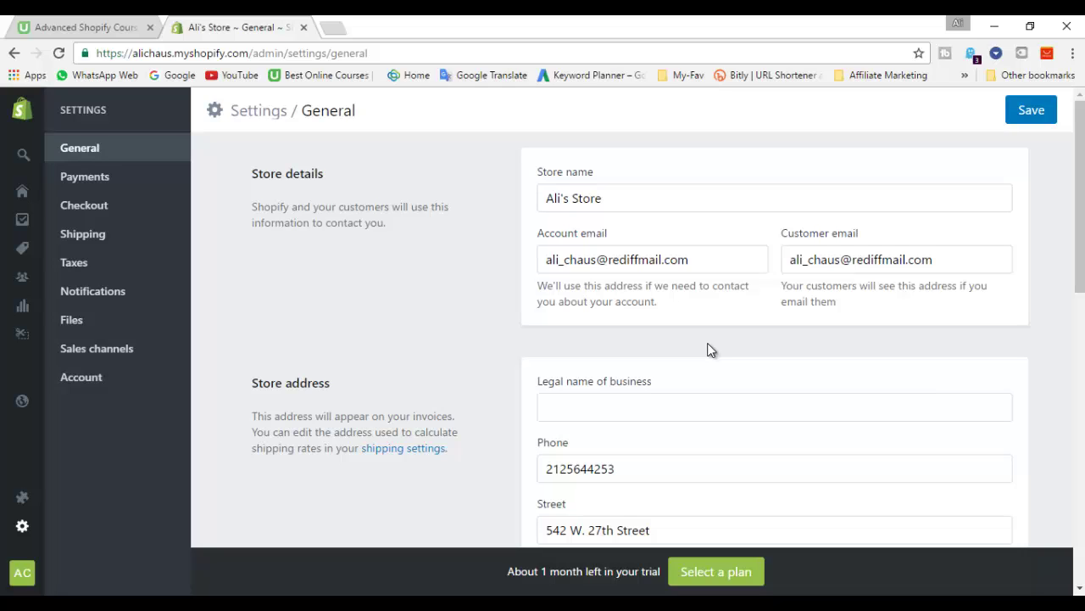
Examine the store address section, including the legal business name, phone, street, city, postal code, country and state.
{"action": "scroll", "coordinate": [710, 349], "scroll_direction": "down", "scroll_amount": 3}
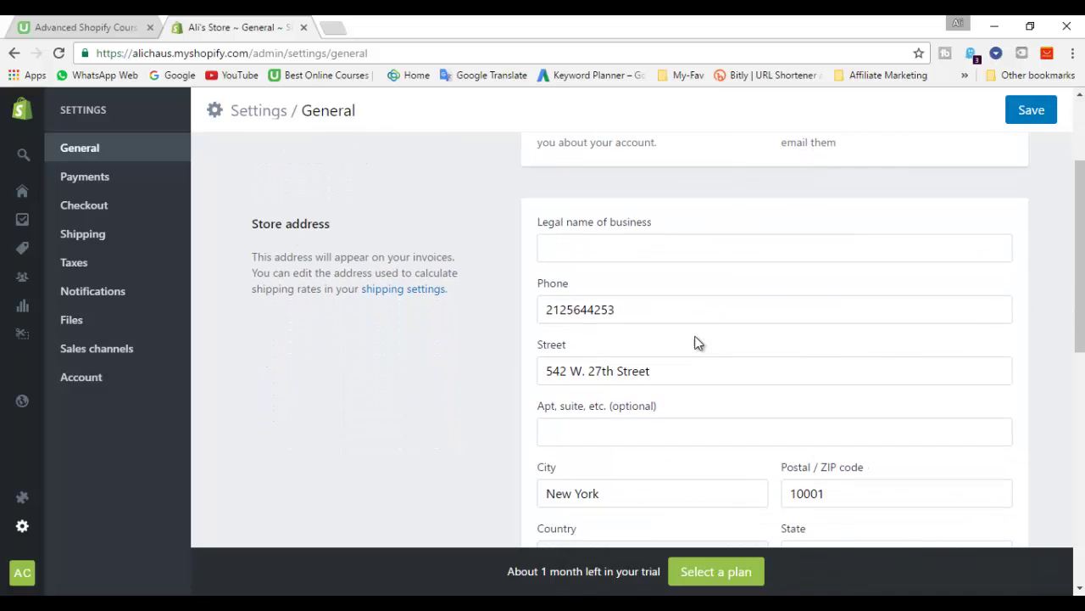
{"action": "left_click", "coordinate": [698, 253]}
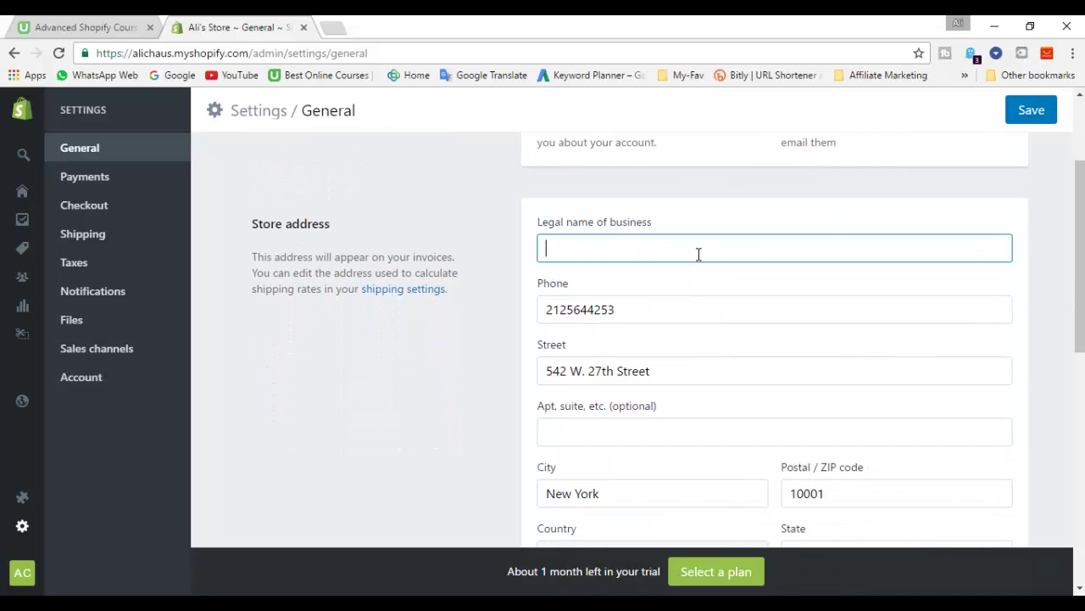
{"action": "left_click", "coordinate": [692, 297]}
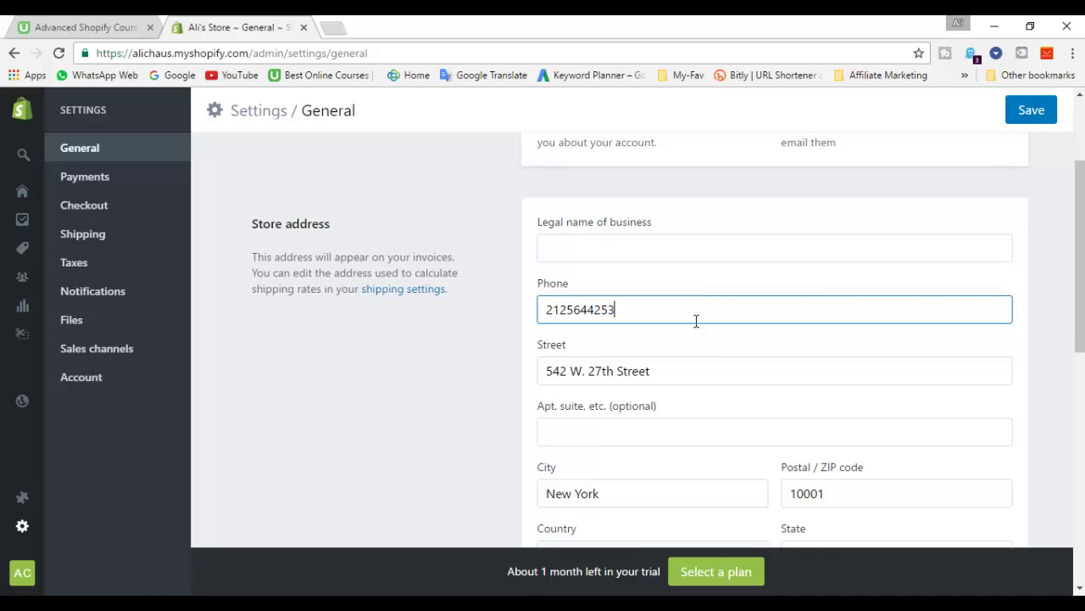
{"action": "double_click", "coordinate": [704, 374]}
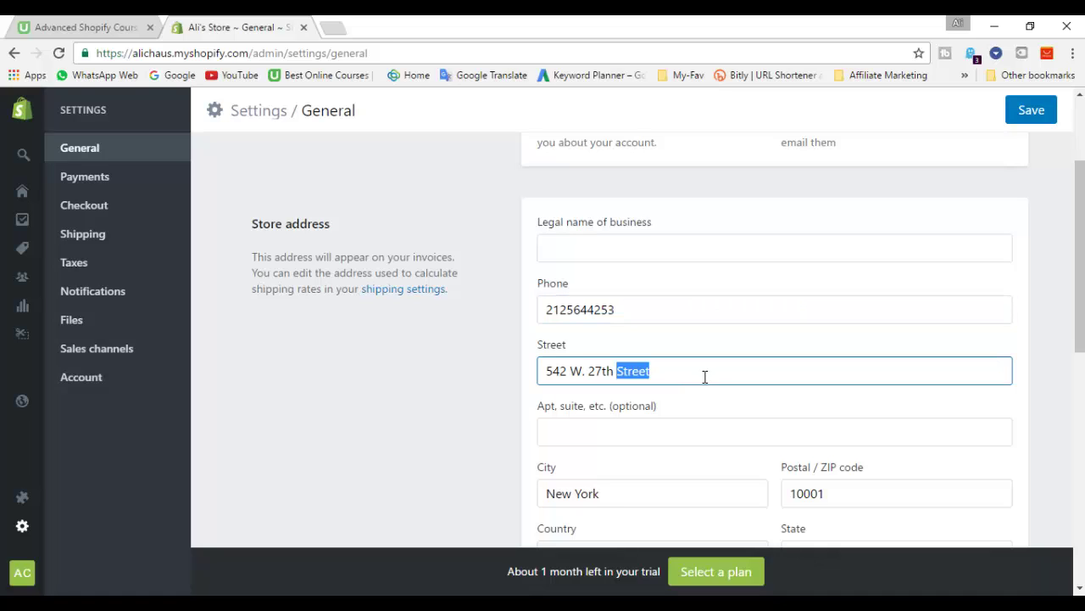
{"action": "left_click", "coordinate": [717, 375]}
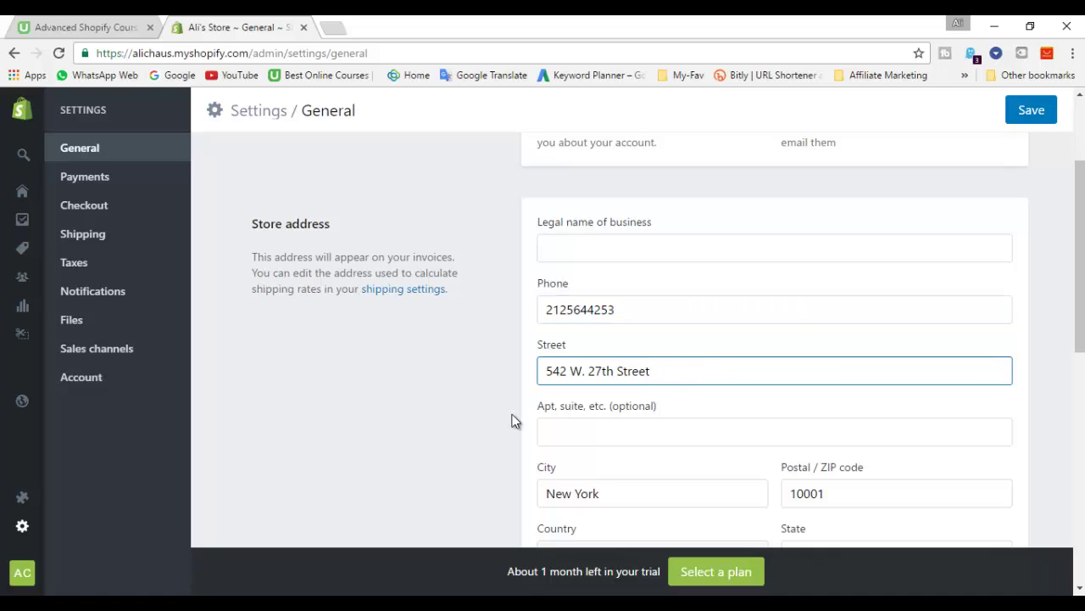
{"action": "left_click", "coordinate": [495, 393]}
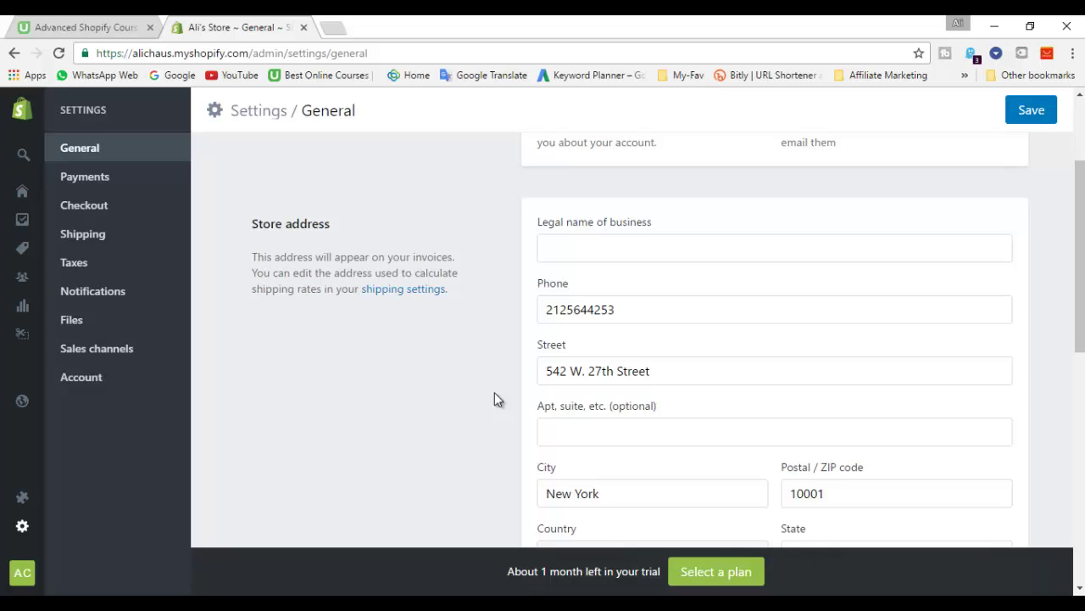
{"action": "scroll", "coordinate": [495, 392], "scroll_direction": "down", "scroll_amount": 2}
{"action": "scroll", "coordinate": [494, 395], "scroll_direction": "down", "scroll_amount": 1}
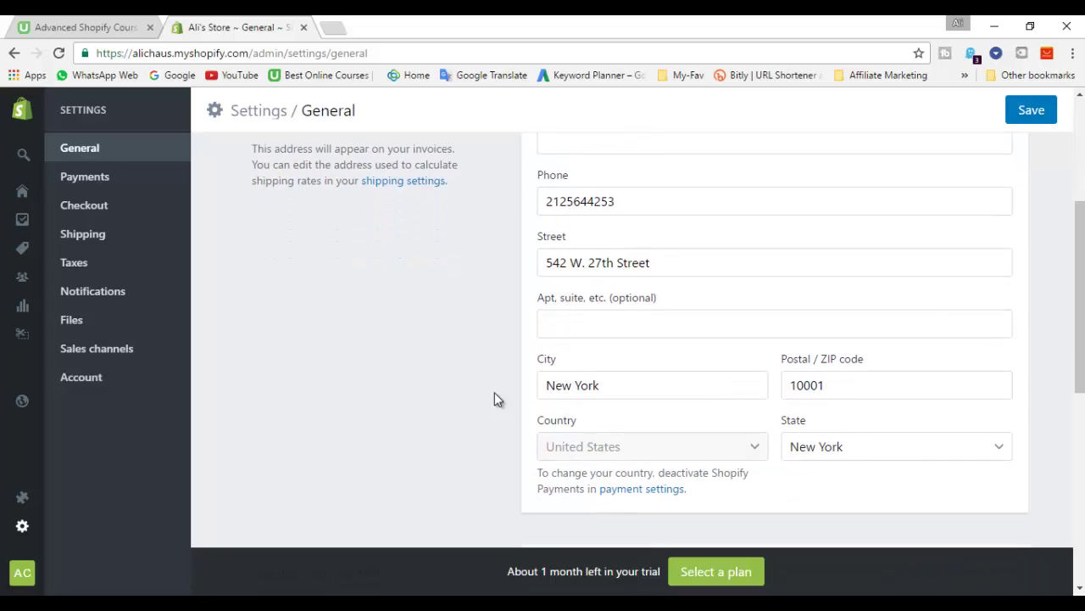
{"action": "scroll", "coordinate": [494, 396], "scroll_direction": "up", "scroll_amount": 1}
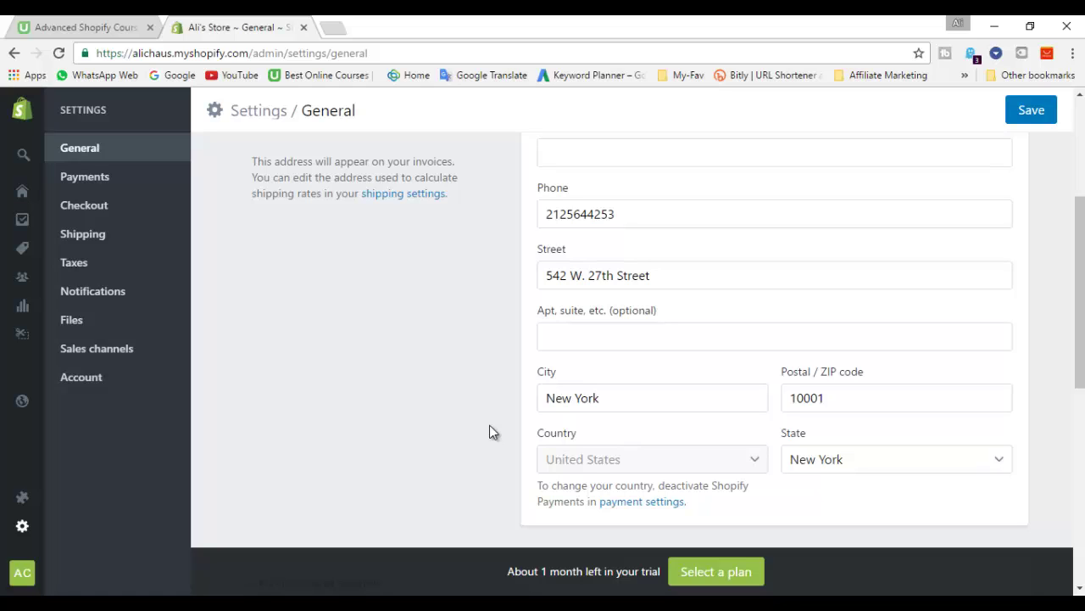
{"action": "scroll", "coordinate": [489, 425], "scroll_direction": "down", "scroll_amount": 2}
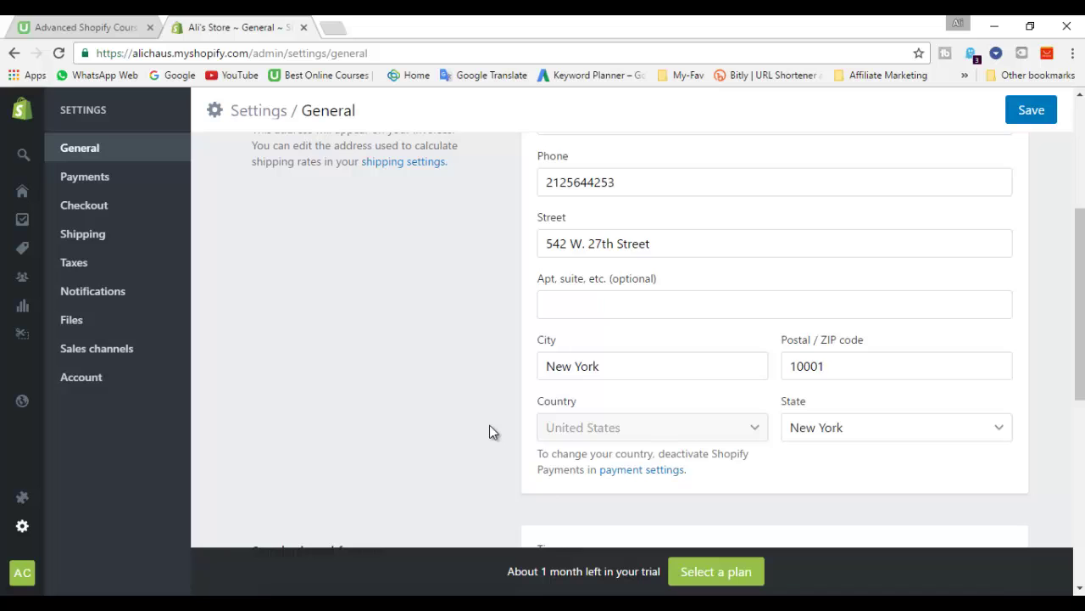
Set the unit system to Metric System under Standards and formats.
{"action": "scroll", "coordinate": [489, 427], "scroll_direction": "down", "scroll_amount": 3}
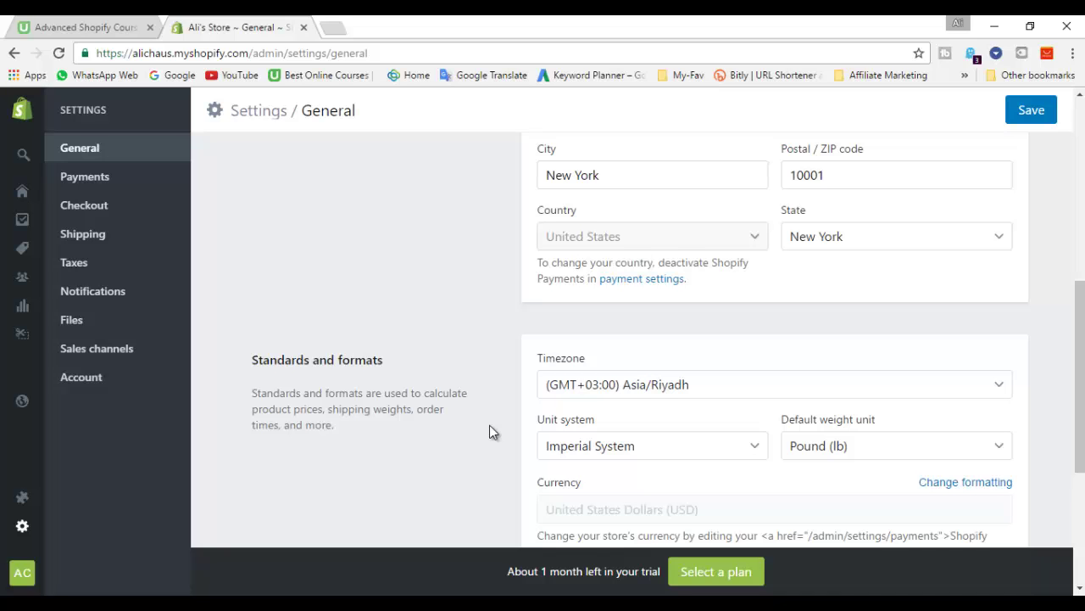
{"action": "scroll", "coordinate": [489, 431], "scroll_direction": "down", "scroll_amount": 3}
{"action": "scroll", "coordinate": [489, 425], "scroll_direction": "down", "scroll_amount": 1}
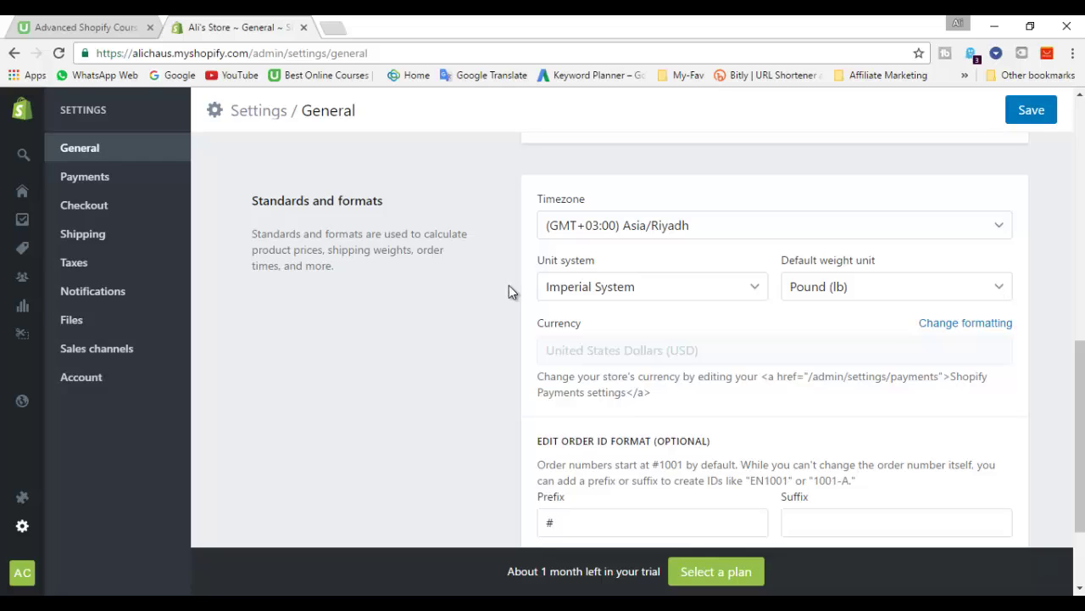
{"action": "left_click", "coordinate": [829, 287]}
{"action": "left_click", "coordinate": [826, 286]}
{"action": "left_click", "coordinate": [825, 286]}
{"action": "left_click", "coordinate": [826, 286]}
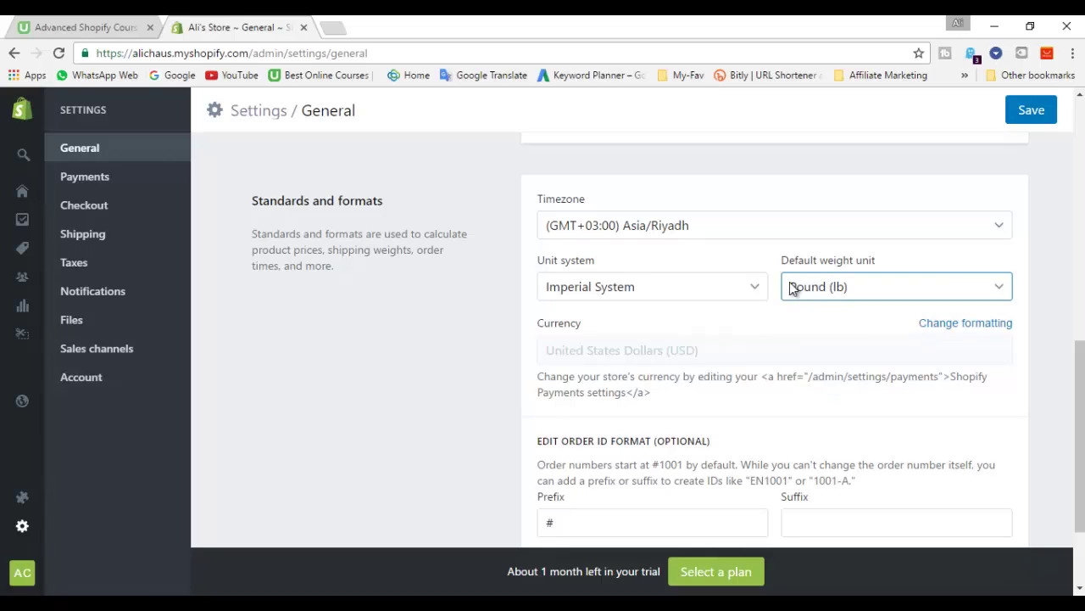
{"action": "left_click", "coordinate": [721, 294]}
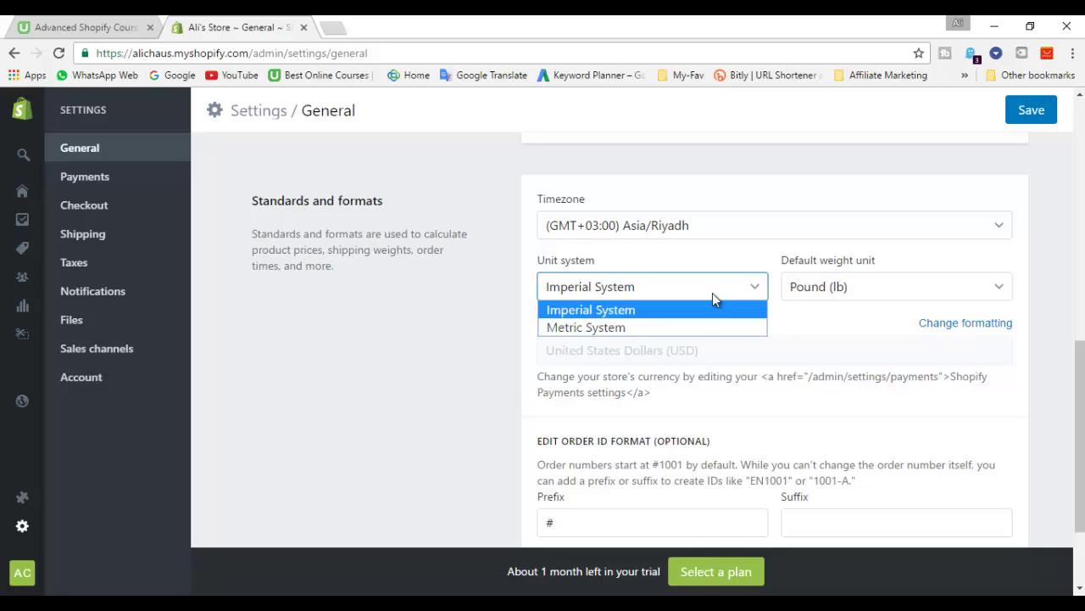
{"action": "left_click", "coordinate": [684, 327]}
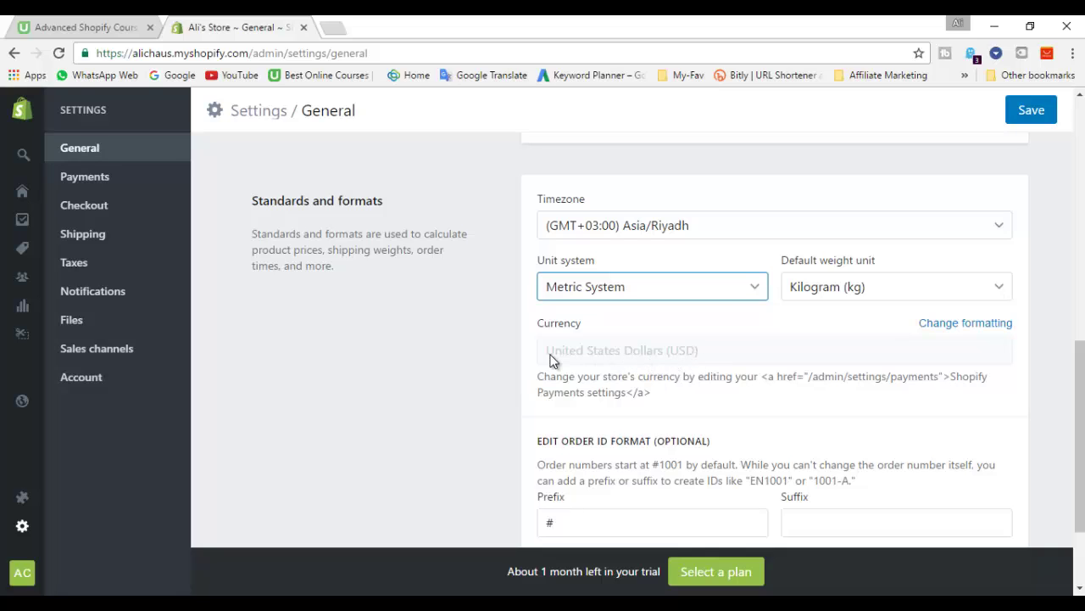
{"action": "left_click", "coordinate": [512, 358]}
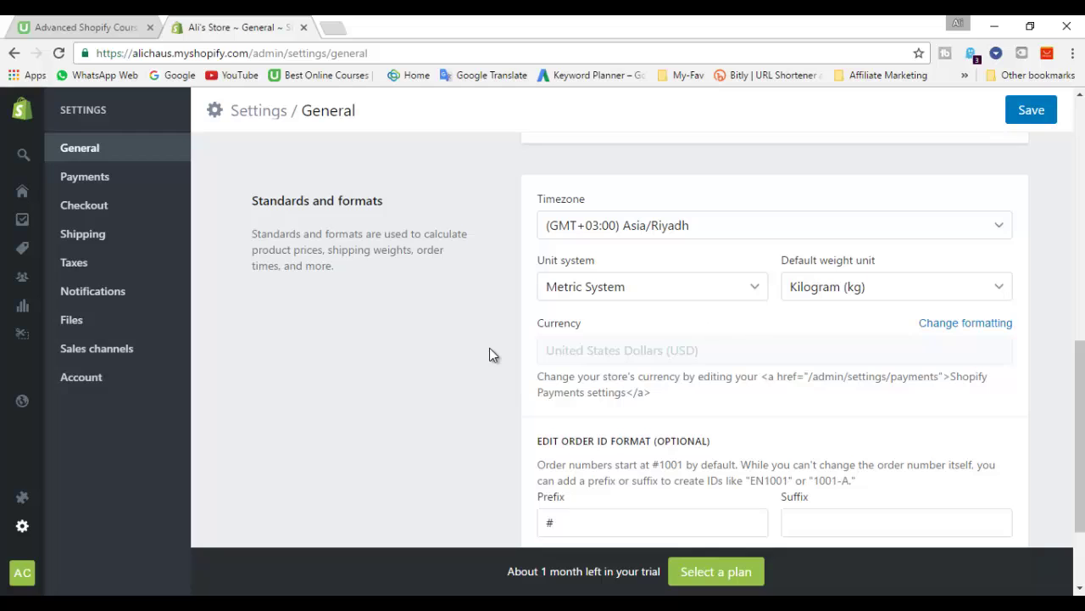
Review the prefix and suffix fields of the optional order ID format.
{"action": "scroll", "coordinate": [598, 385], "scroll_direction": "down", "scroll_amount": 2}
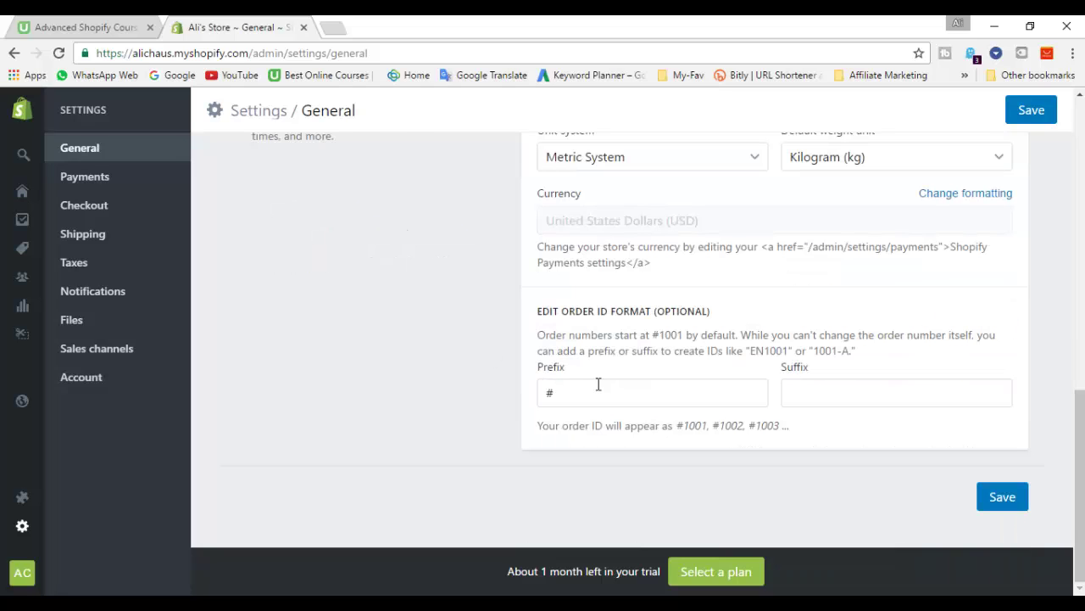
{"action": "double_click", "coordinate": [598, 385]}
{"action": "left_click", "coordinate": [604, 389]}
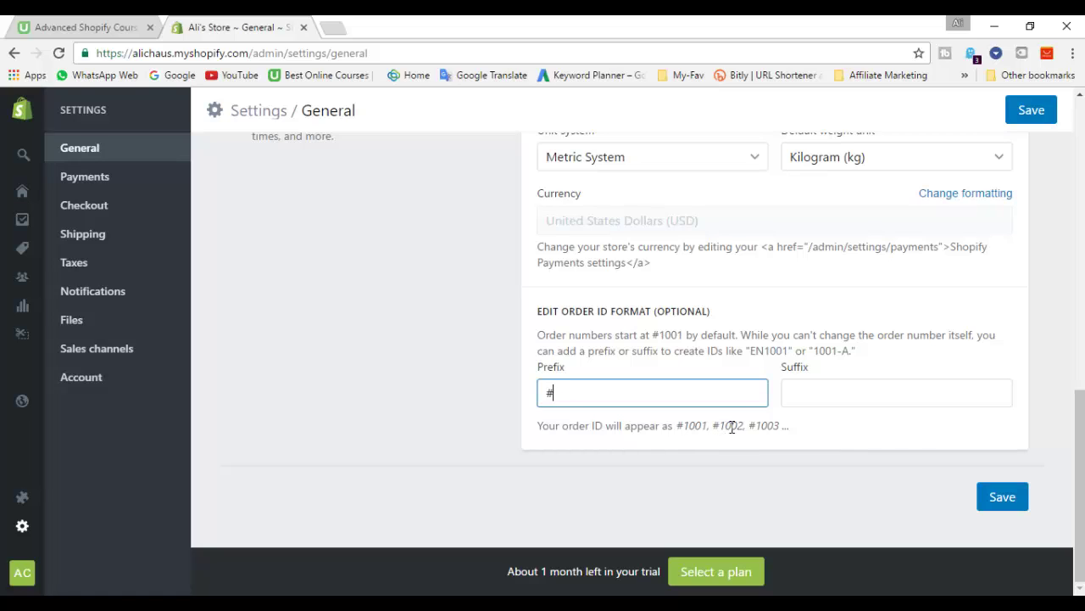
{"action": "left_click", "coordinate": [796, 392]}
{"action": "left_click", "coordinate": [730, 397]}
Open the Payments settings and review the Shopify Payments and PayPal Express Checkout sections.
{"action": "left_click", "coordinate": [113, 184]}
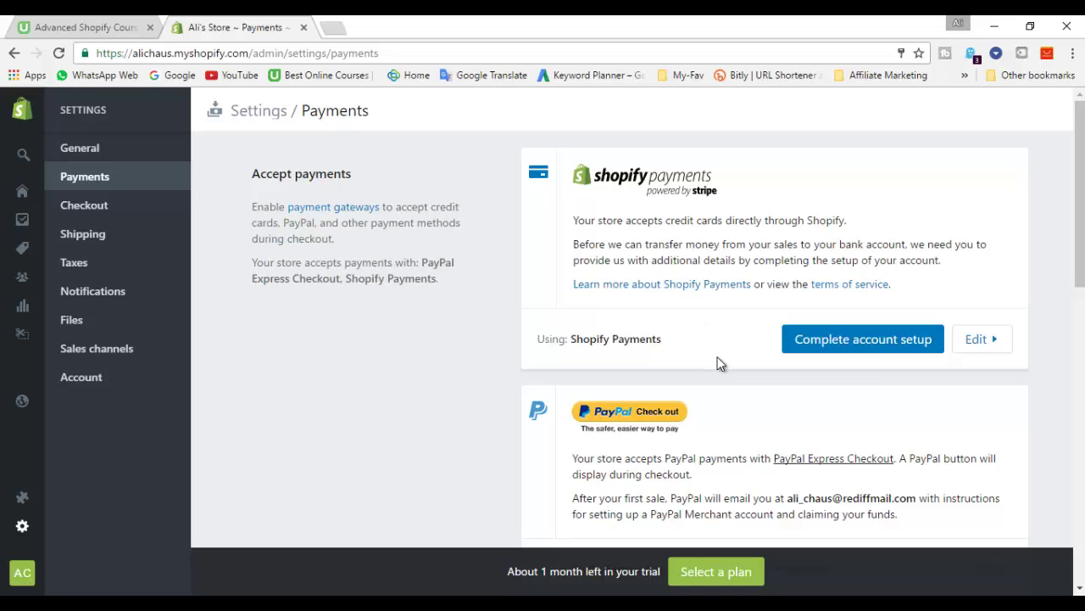
{"action": "double_click", "coordinate": [735, 392]}
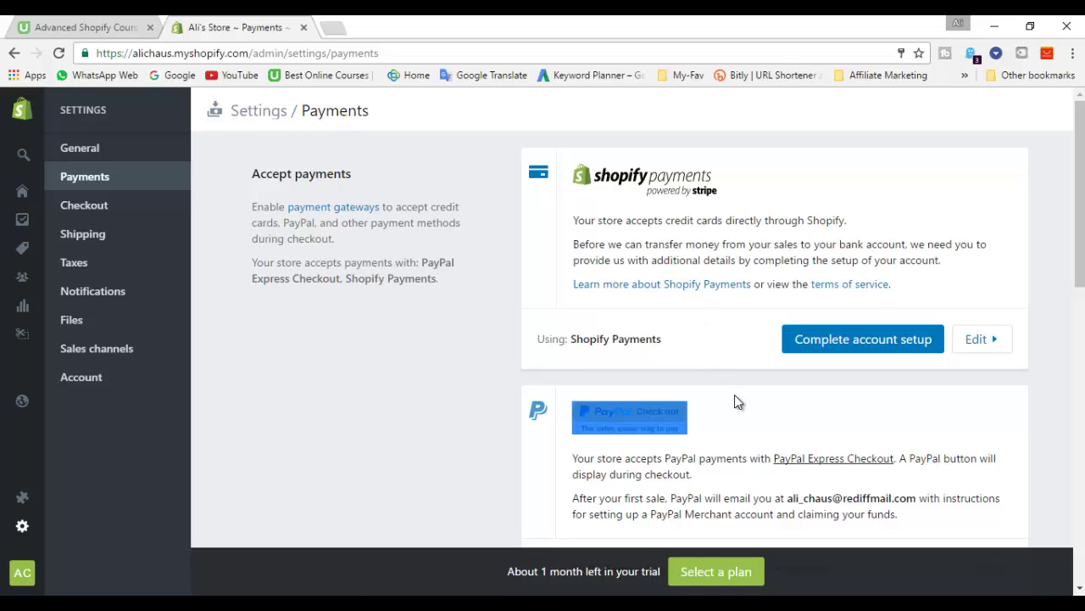
{"action": "left_click", "coordinate": [782, 393]}
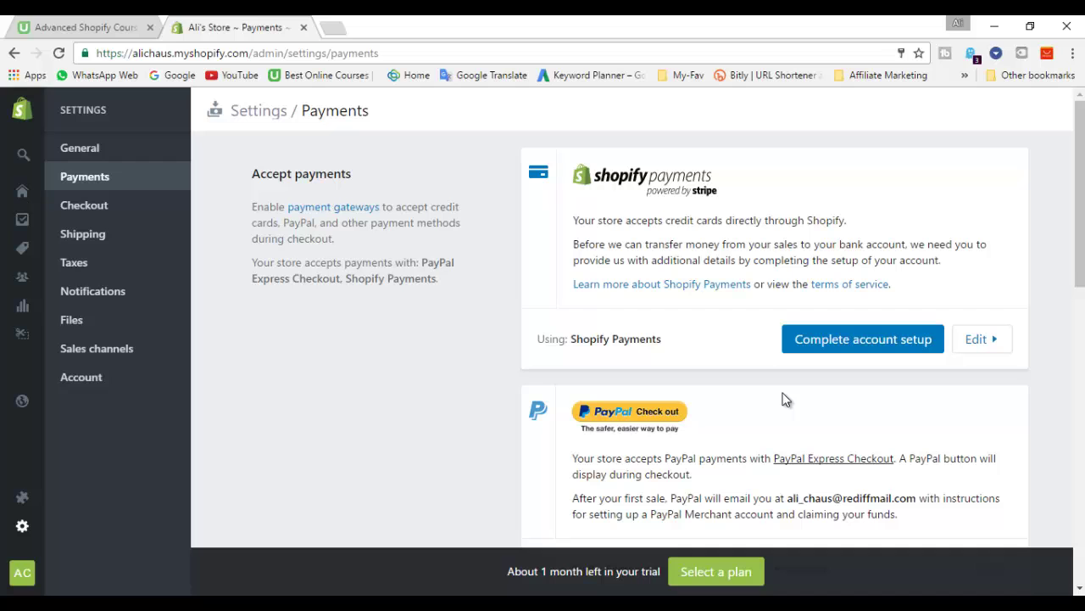
{"action": "scroll", "coordinate": [786, 399], "scroll_direction": "down", "scroll_amount": 2}
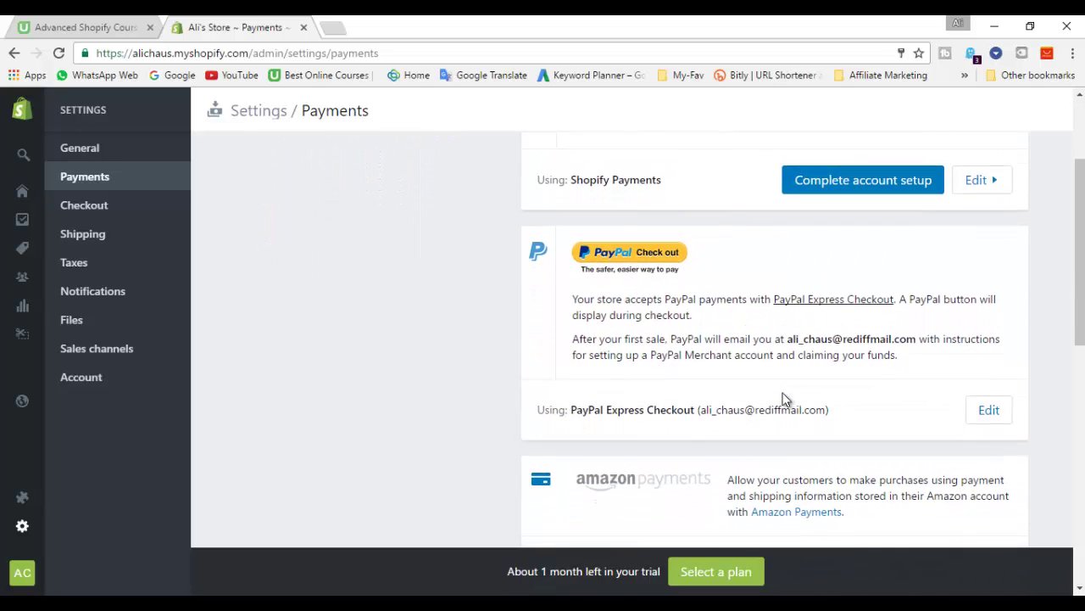
{"action": "scroll", "coordinate": [784, 399], "scroll_direction": "up", "scroll_amount": 1}
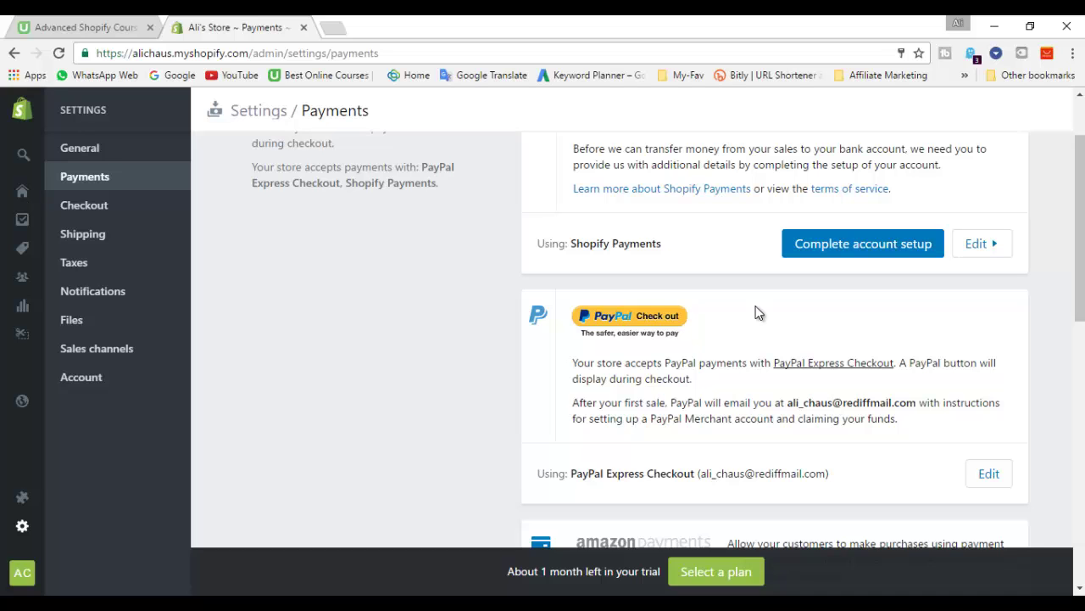
{"action": "scroll", "coordinate": [758, 313], "scroll_direction": "up", "scroll_amount": 1}
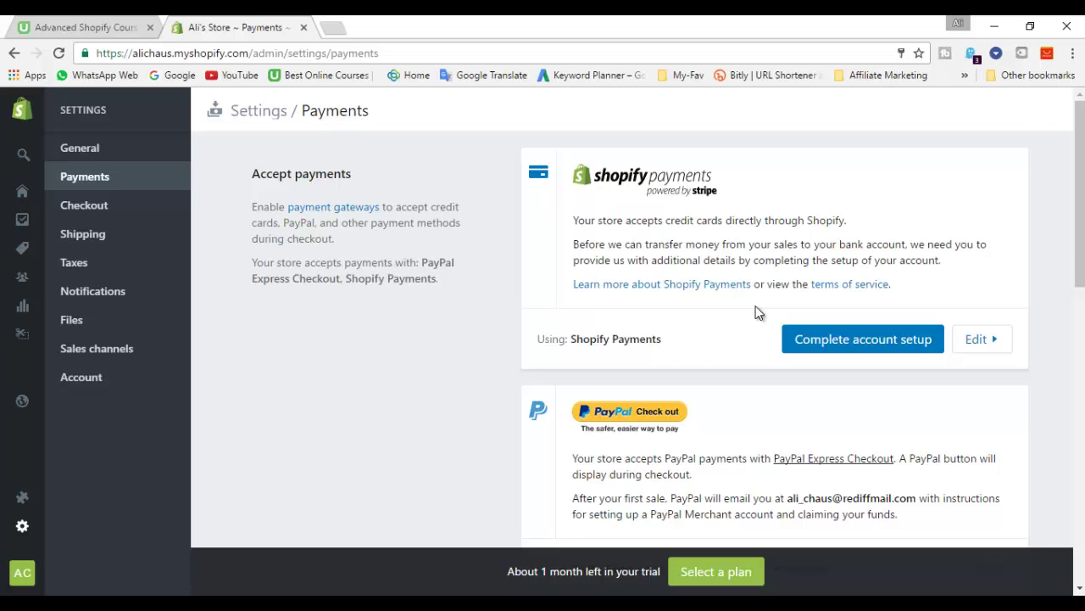
Review the additional methods under Alternative payments and the custom payment options under Manual payments.
{"action": "scroll", "coordinate": [761, 405], "scroll_direction": "down", "scroll_amount": 8}
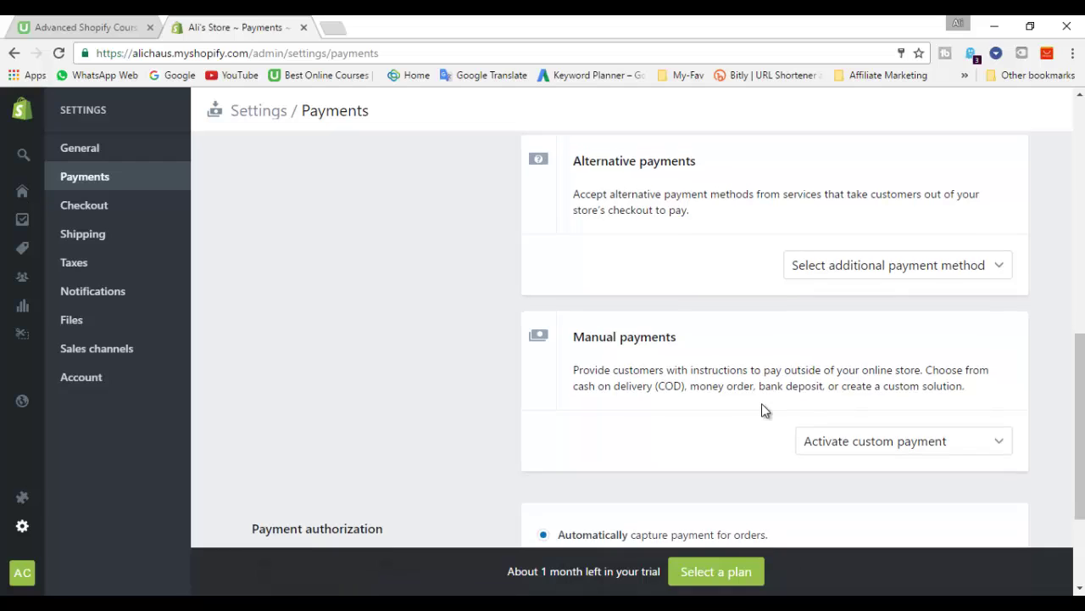
{"action": "left_click", "coordinate": [913, 268]}
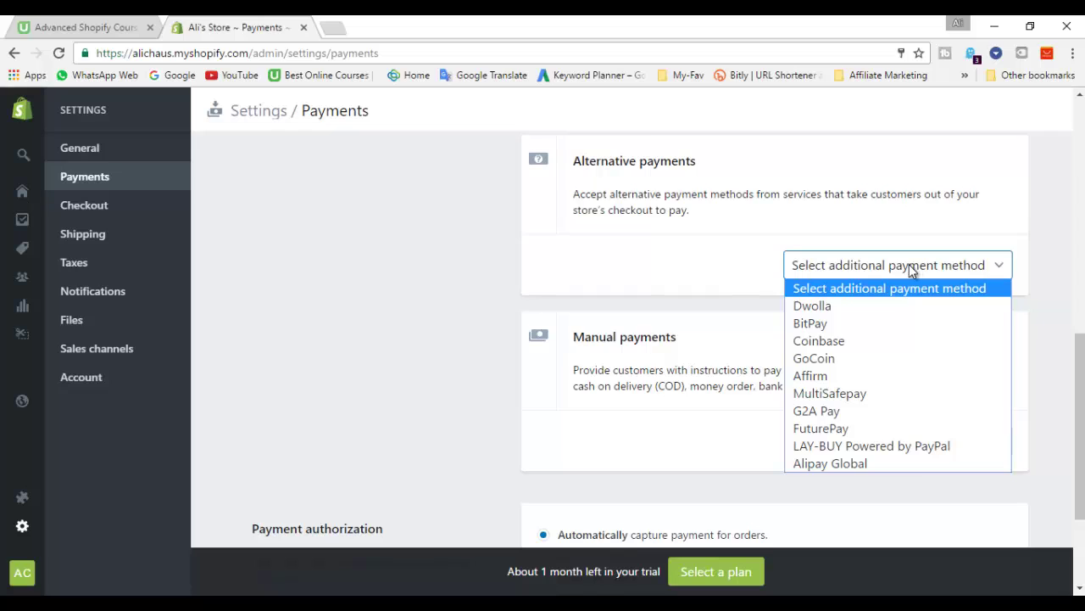
{"action": "left_click", "coordinate": [739, 265]}
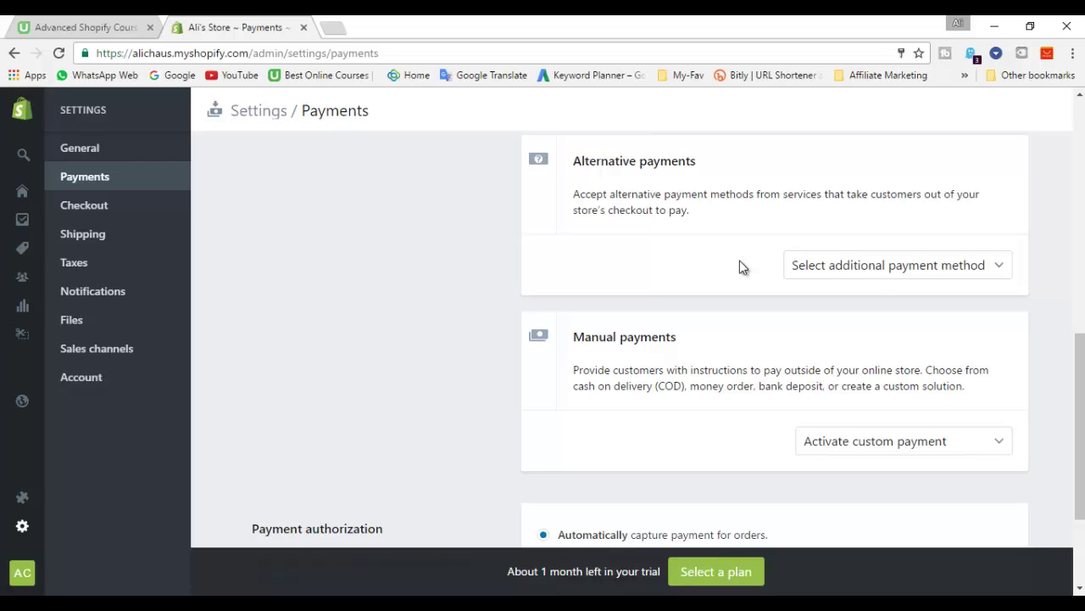
{"action": "scroll", "coordinate": [739, 266], "scroll_direction": "down", "scroll_amount": 1}
{"action": "scroll", "coordinate": [740, 263], "scroll_direction": "down", "scroll_amount": 1}
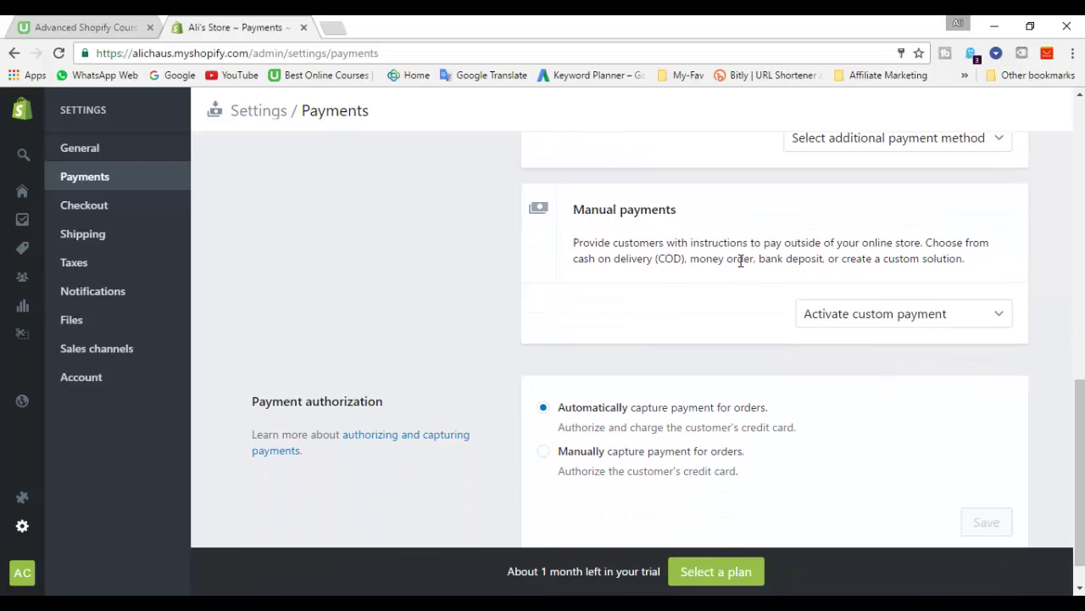
{"action": "left_click", "coordinate": [851, 319]}
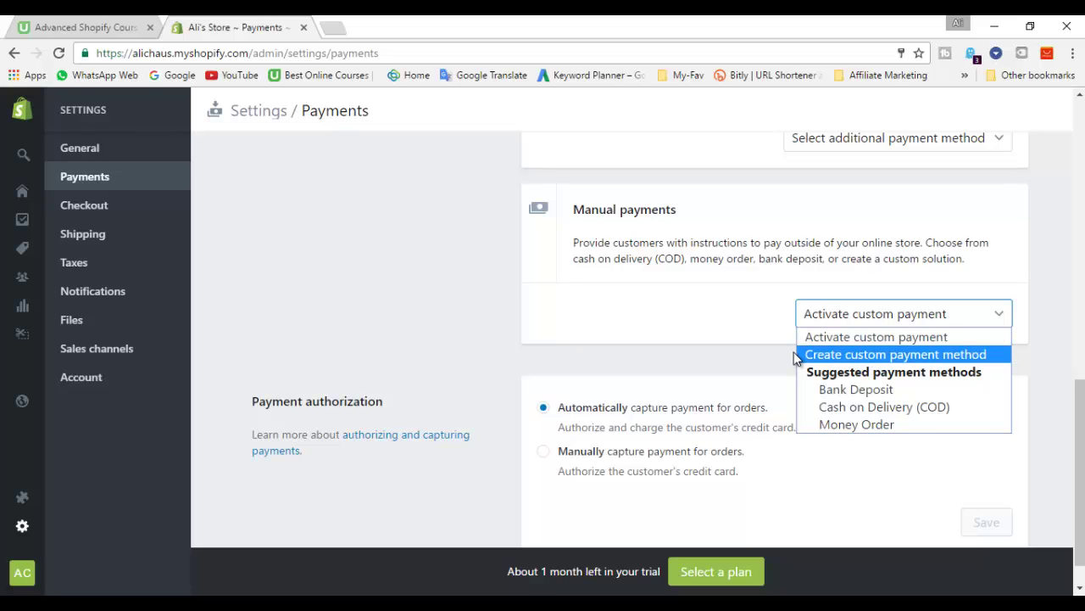
{"action": "left_click", "coordinate": [732, 329]}
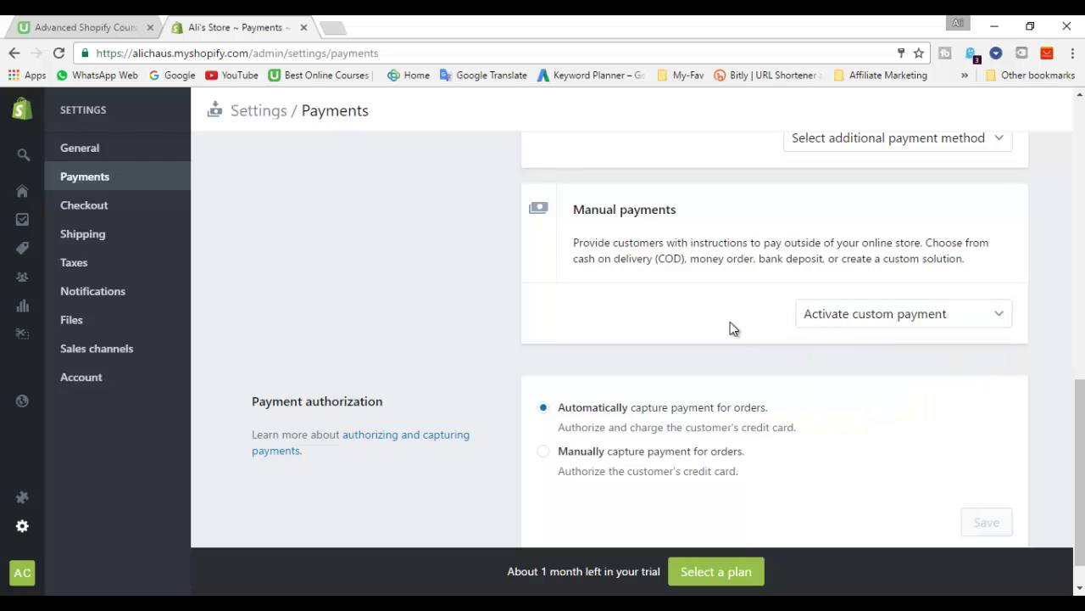
{"action": "scroll", "coordinate": [730, 321], "scroll_direction": "down", "scroll_amount": 1}
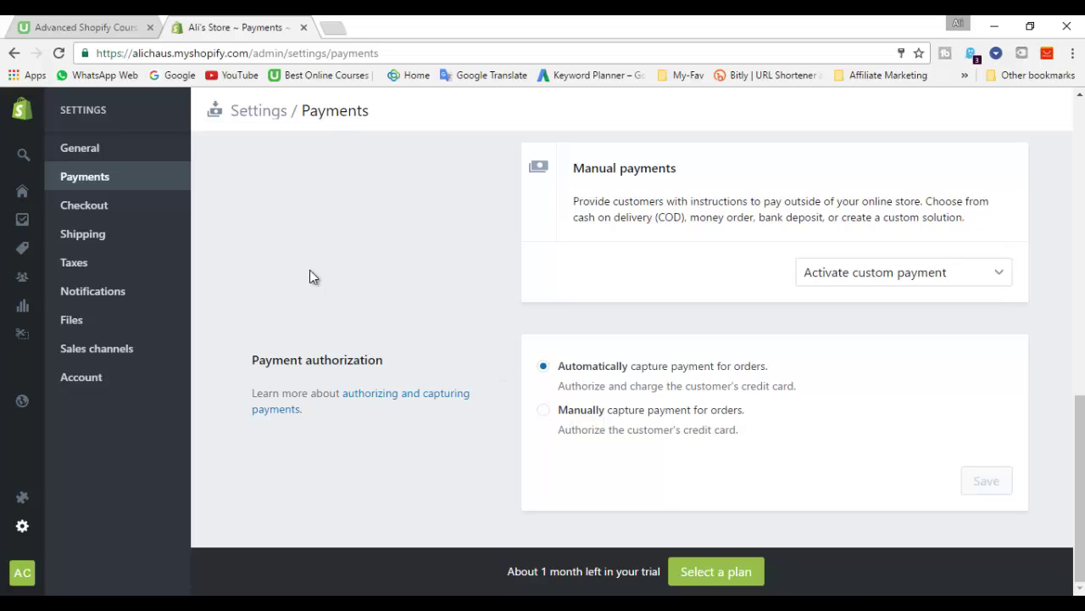
Open the Checkout settings and make customer accounts optional.
{"action": "left_click", "coordinate": [111, 210]}
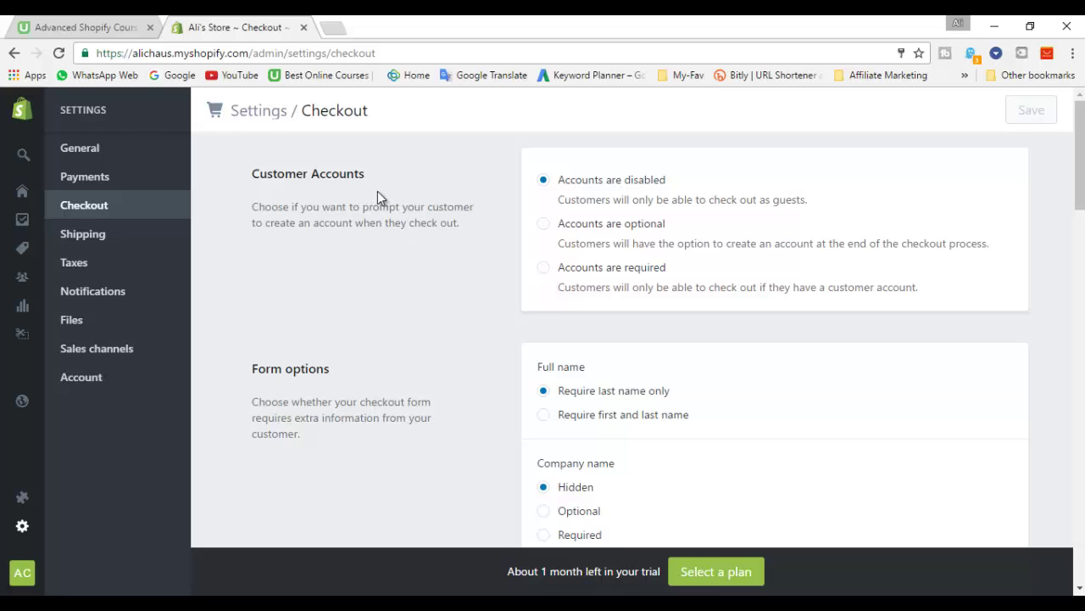
{"action": "left_click", "coordinate": [544, 226]}
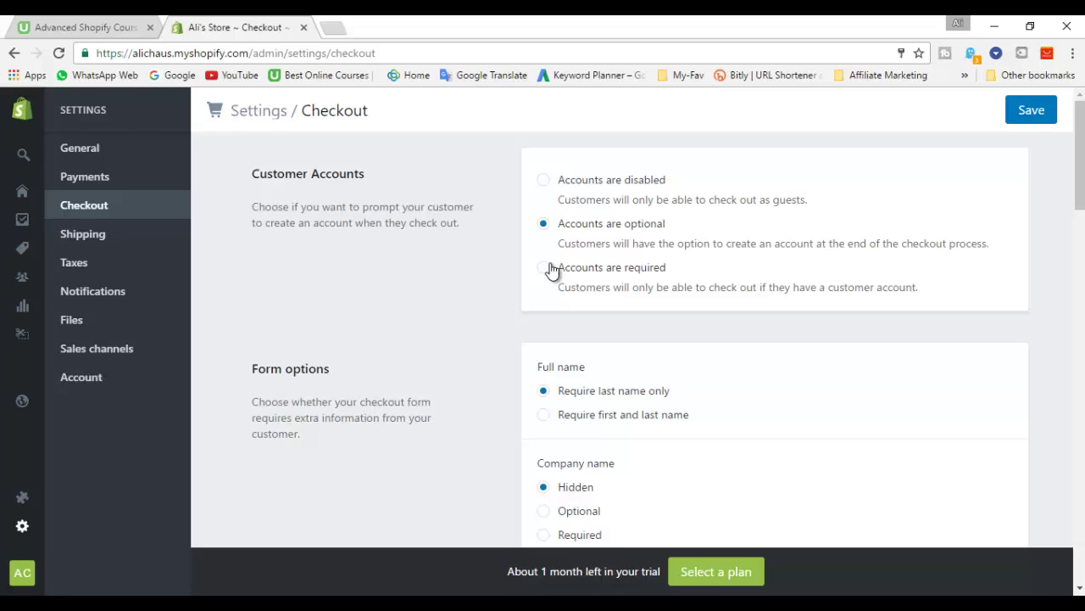
{"action": "left_click", "coordinate": [549, 270]}
{"action": "left_click", "coordinate": [543, 226]}
Examine the checkout form options and the order processing settings for billing address, promotional emails and paid orders.
{"action": "scroll", "coordinate": [487, 269], "scroll_direction": "down", "scroll_amount": 1}
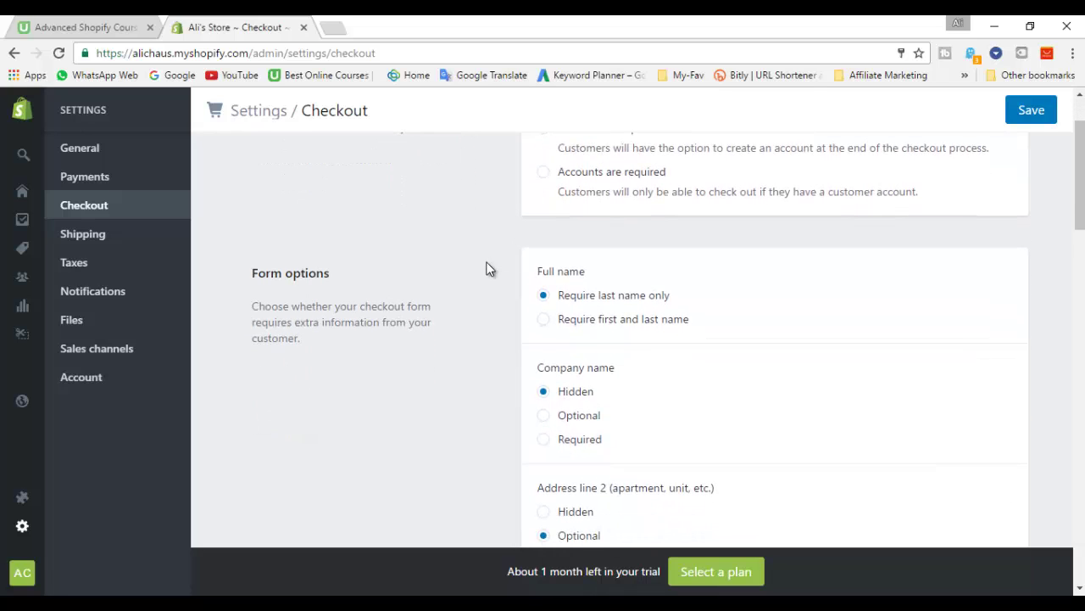
{"action": "scroll", "coordinate": [488, 269], "scroll_direction": "up", "scroll_amount": 1}
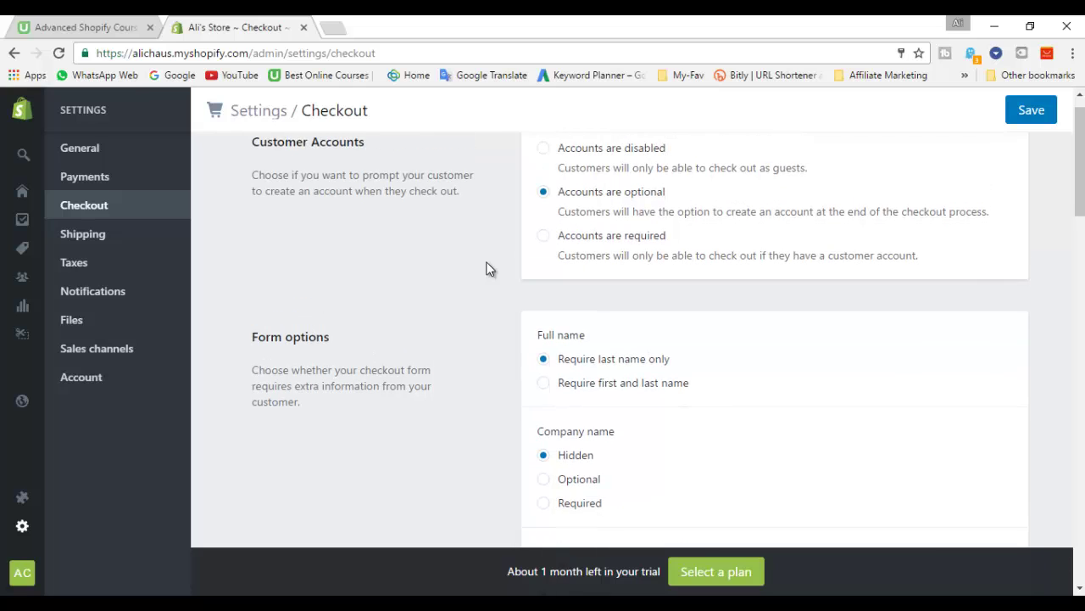
{"action": "scroll", "coordinate": [488, 269], "scroll_direction": "down", "scroll_amount": 2}
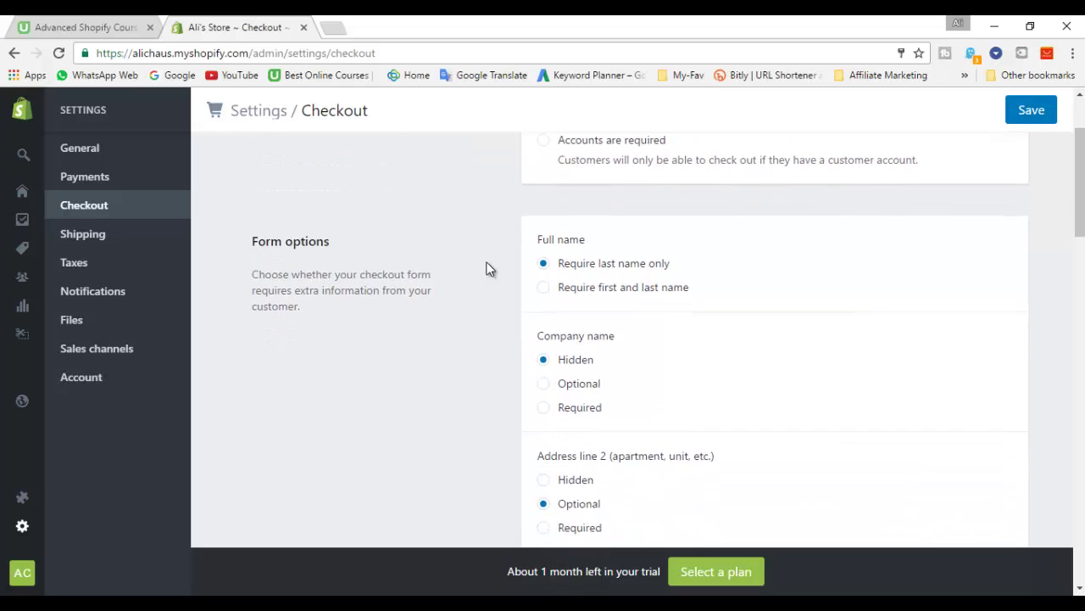
{"action": "scroll", "coordinate": [488, 269], "scroll_direction": "down", "scroll_amount": 1}
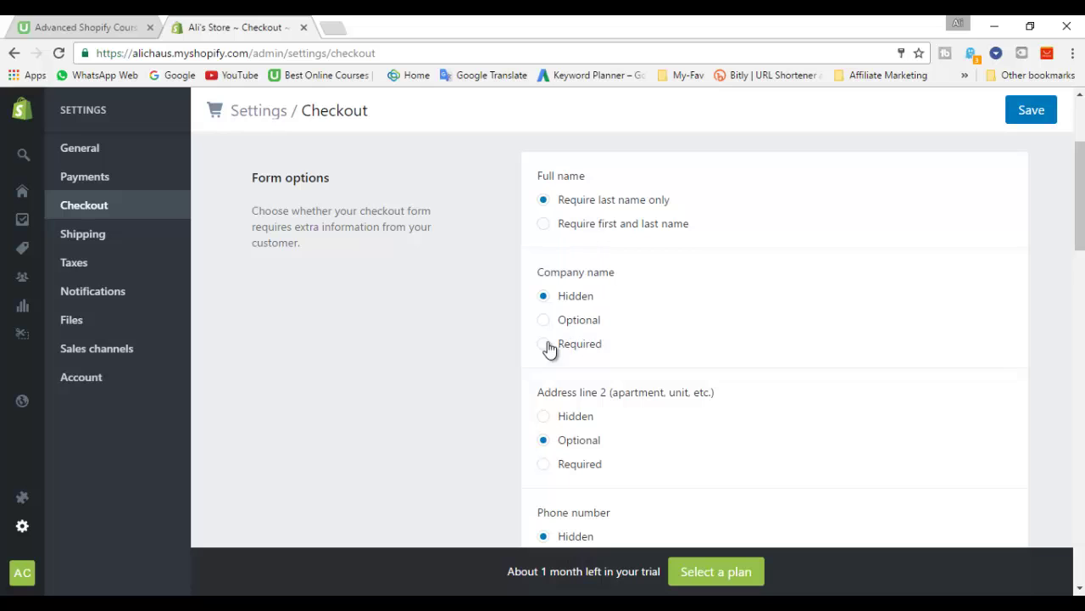
{"action": "scroll", "coordinate": [497, 383], "scroll_direction": "down", "scroll_amount": 1}
{"action": "scroll", "coordinate": [498, 383], "scroll_direction": "down", "scroll_amount": 3}
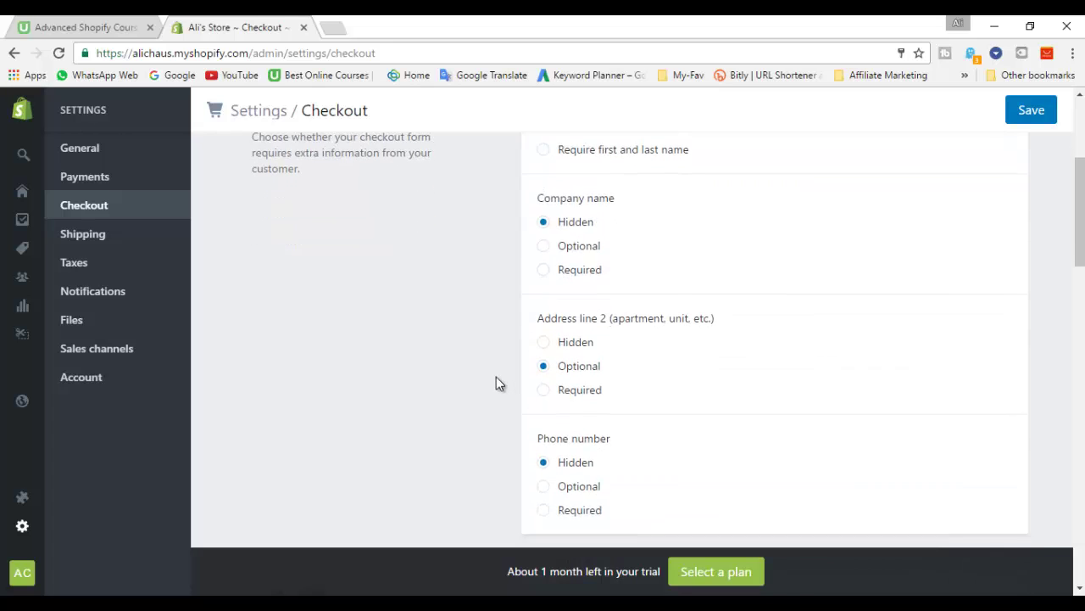
{"action": "scroll", "coordinate": [498, 383], "scroll_direction": "down", "scroll_amount": 3}
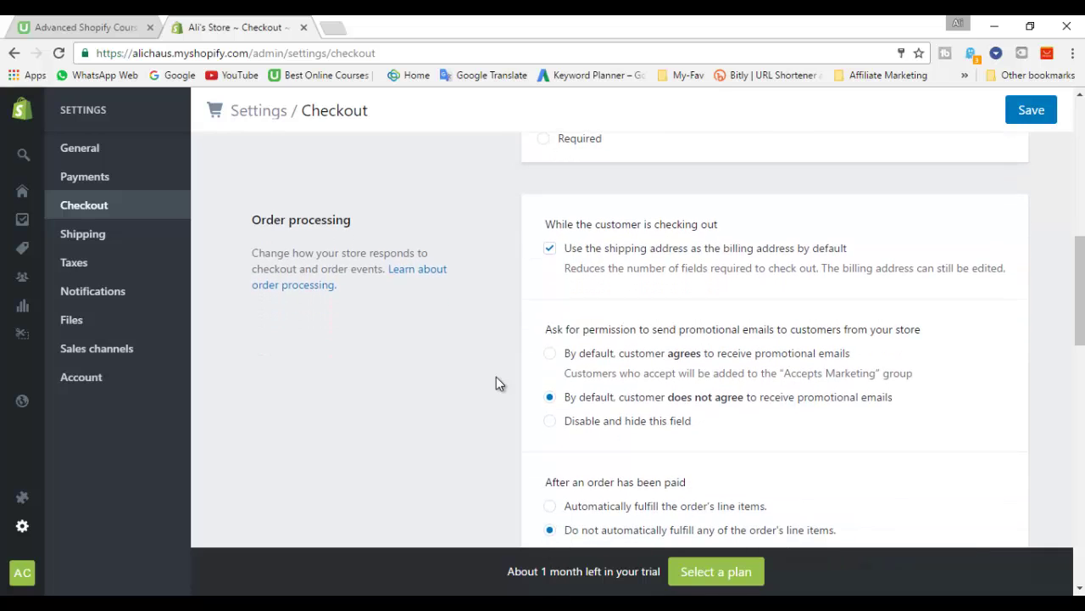
{"action": "scroll", "coordinate": [497, 379], "scroll_direction": "down", "scroll_amount": 1}
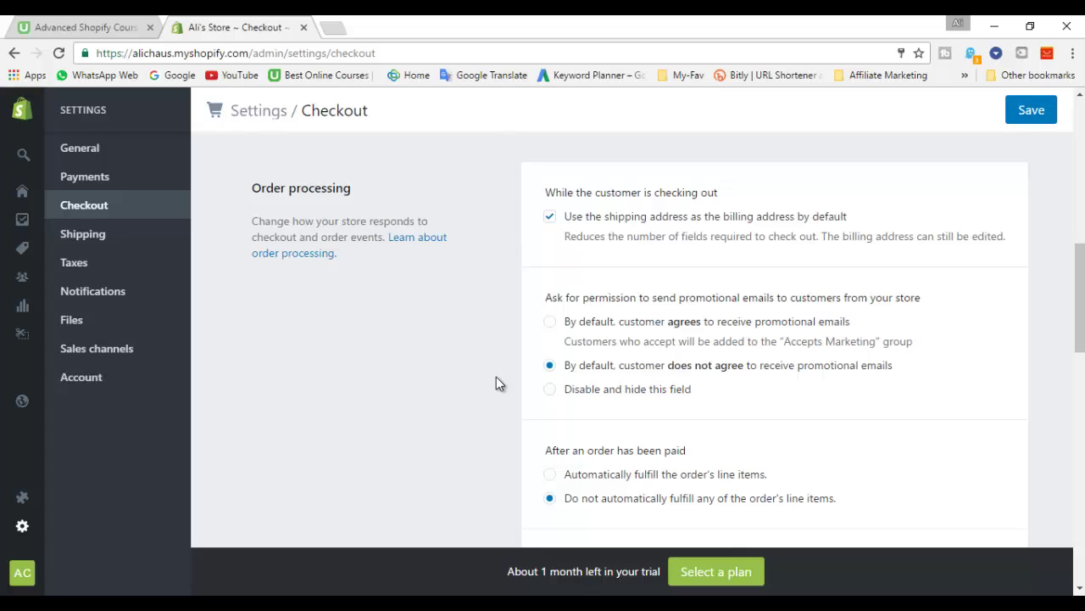
{"action": "scroll", "coordinate": [498, 384], "scroll_direction": "down", "scroll_amount": 1}
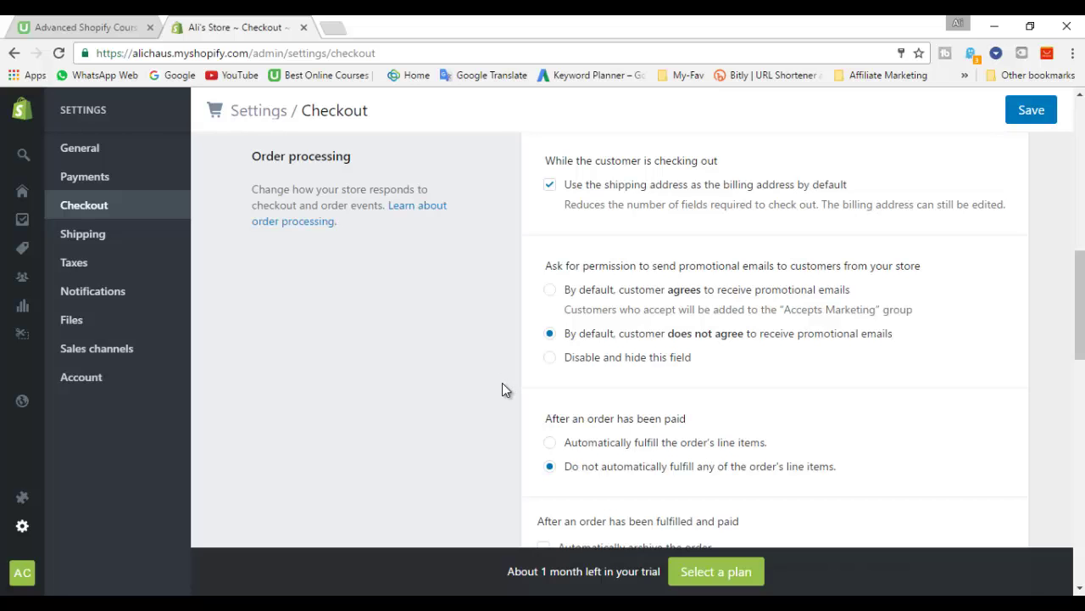
{"action": "scroll", "coordinate": [502, 390], "scroll_direction": "down", "scroll_amount": 1}
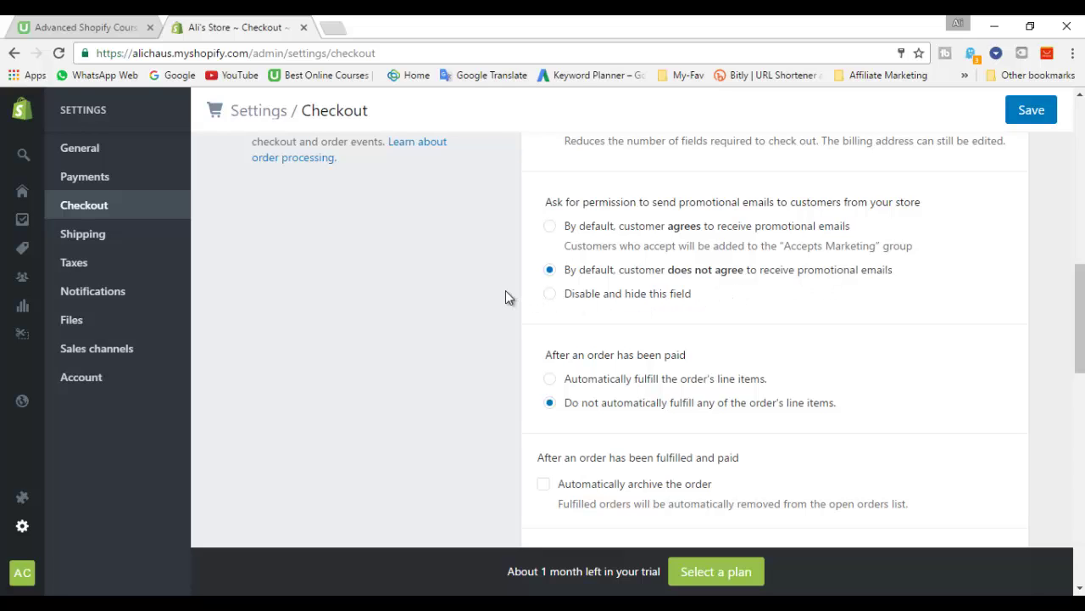
{"action": "scroll", "coordinate": [505, 297], "scroll_direction": "down", "scroll_amount": 2}
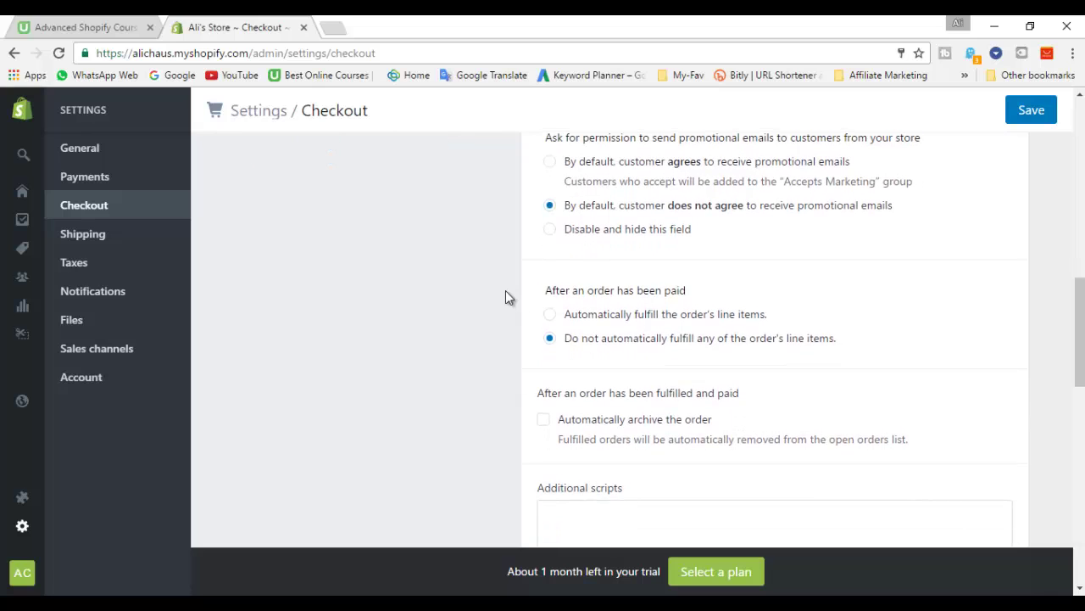
{"action": "scroll", "coordinate": [507, 295], "scroll_direction": "down", "scroll_amount": 1}
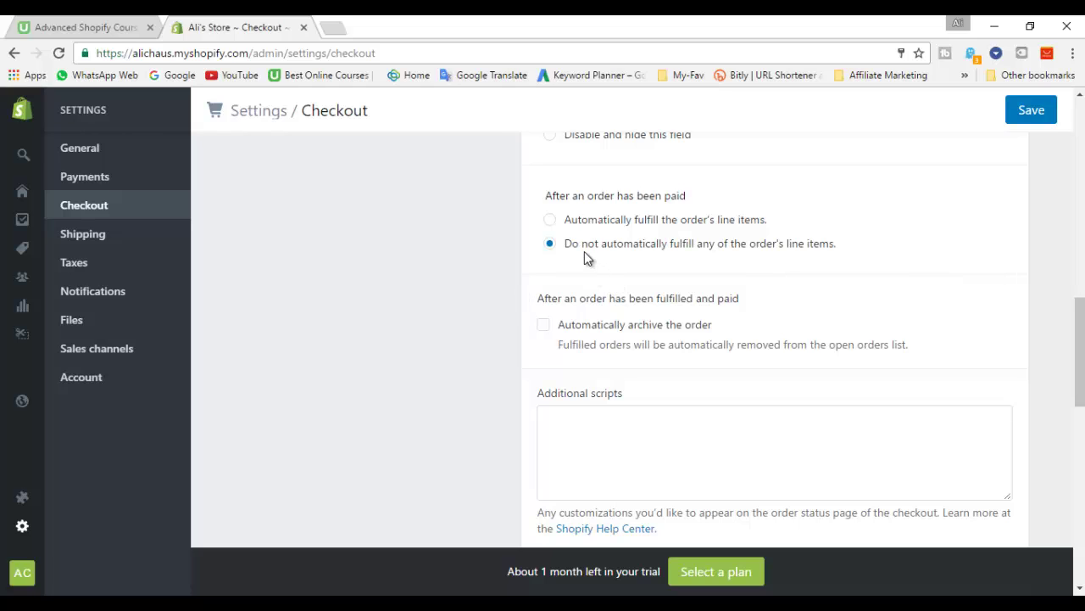
Set paid orders to not be fulfilled automatically and enable automatic archiving of fulfilled and paid orders.
{"action": "left_click", "coordinate": [551, 221]}
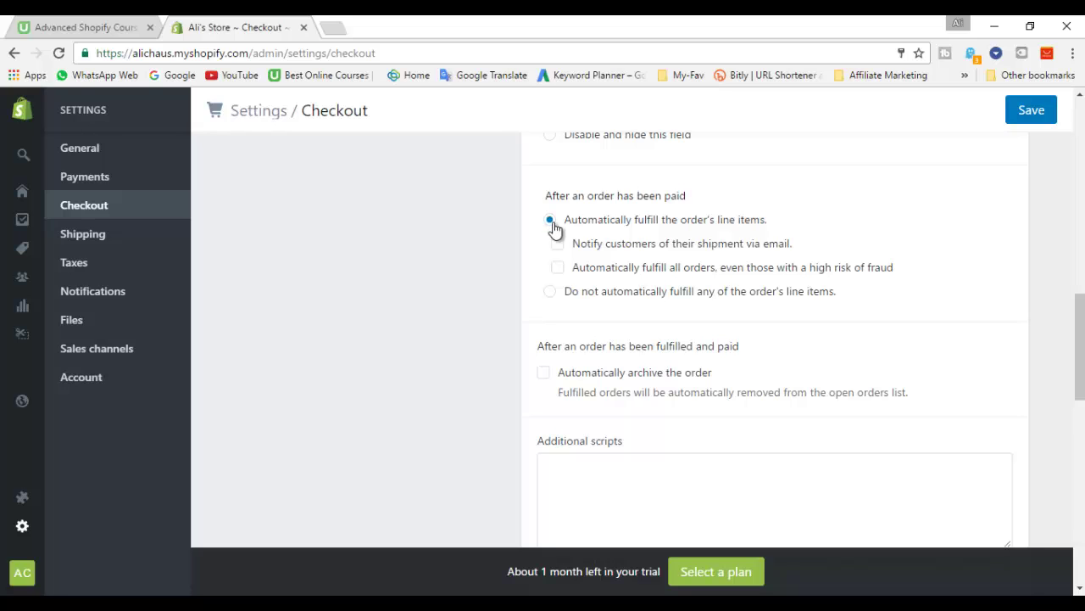
{"action": "left_click", "coordinate": [550, 292]}
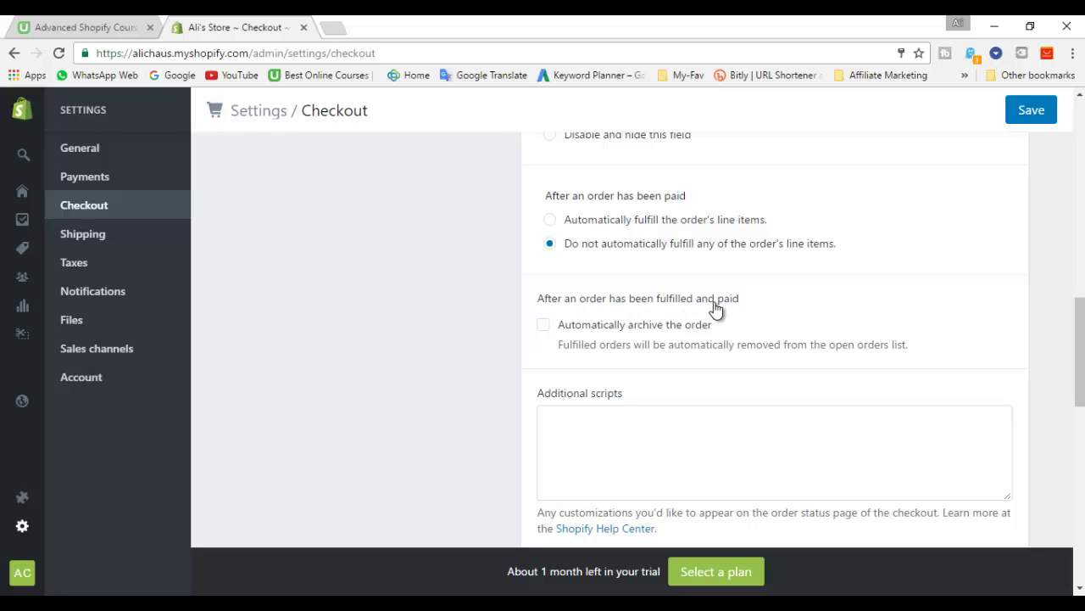
{"action": "left_click", "coordinate": [543, 326]}
Examine the additional scripts, checkout language and the refund, privacy and terms of service sections.
{"action": "scroll", "coordinate": [504, 326], "scroll_direction": "down", "scroll_amount": 1}
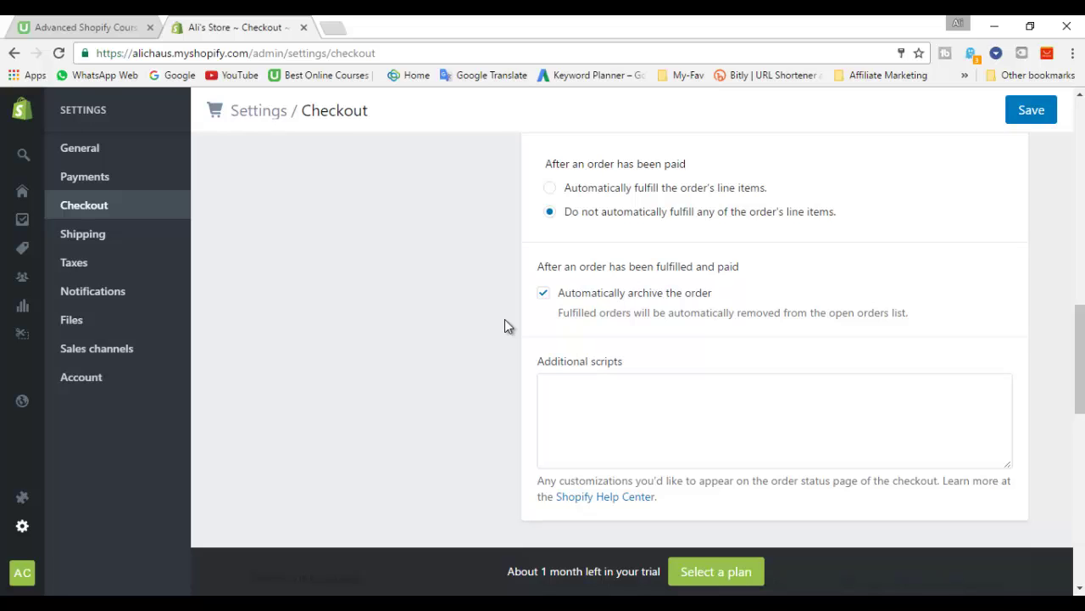
{"action": "scroll", "coordinate": [506, 326], "scroll_direction": "down", "scroll_amount": 3}
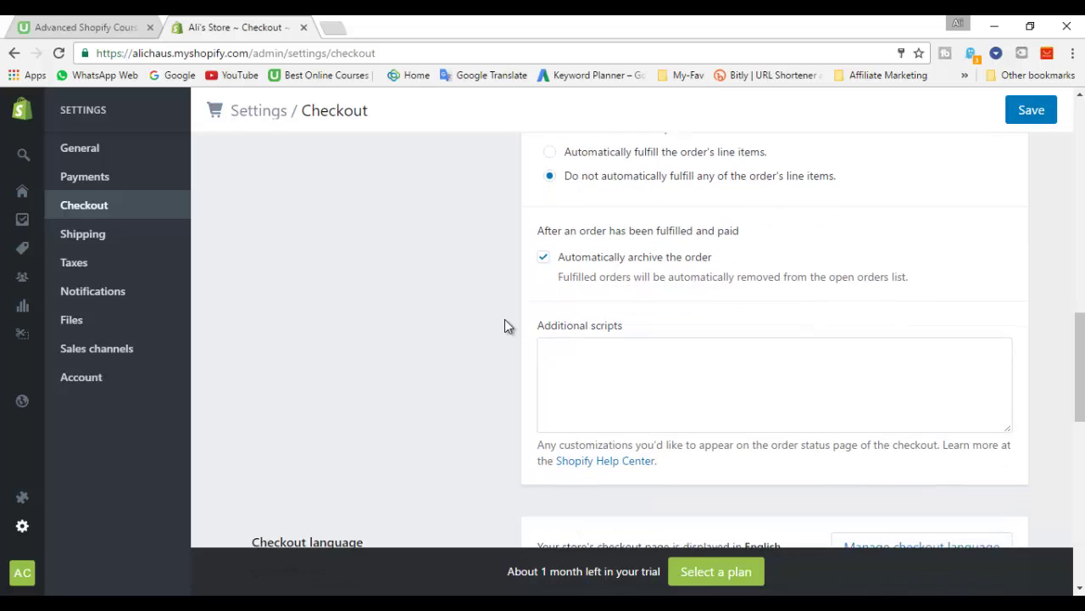
{"action": "scroll", "coordinate": [506, 325], "scroll_direction": "down", "scroll_amount": 3}
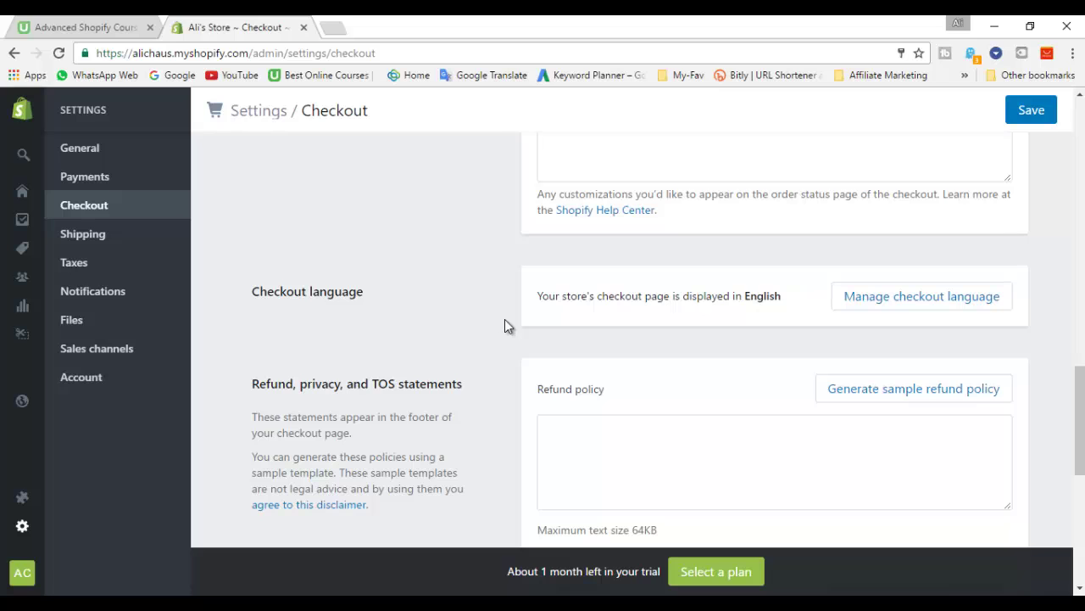
{"action": "scroll", "coordinate": [506, 326], "scroll_direction": "down", "scroll_amount": 3}
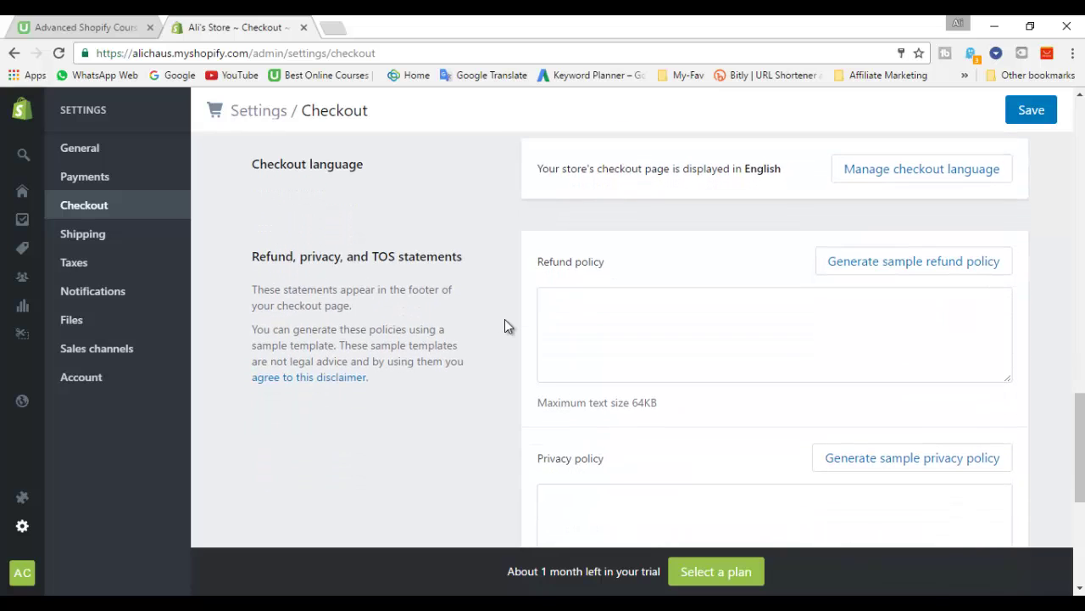
{"action": "scroll", "coordinate": [505, 325], "scroll_direction": "down", "scroll_amount": 5}
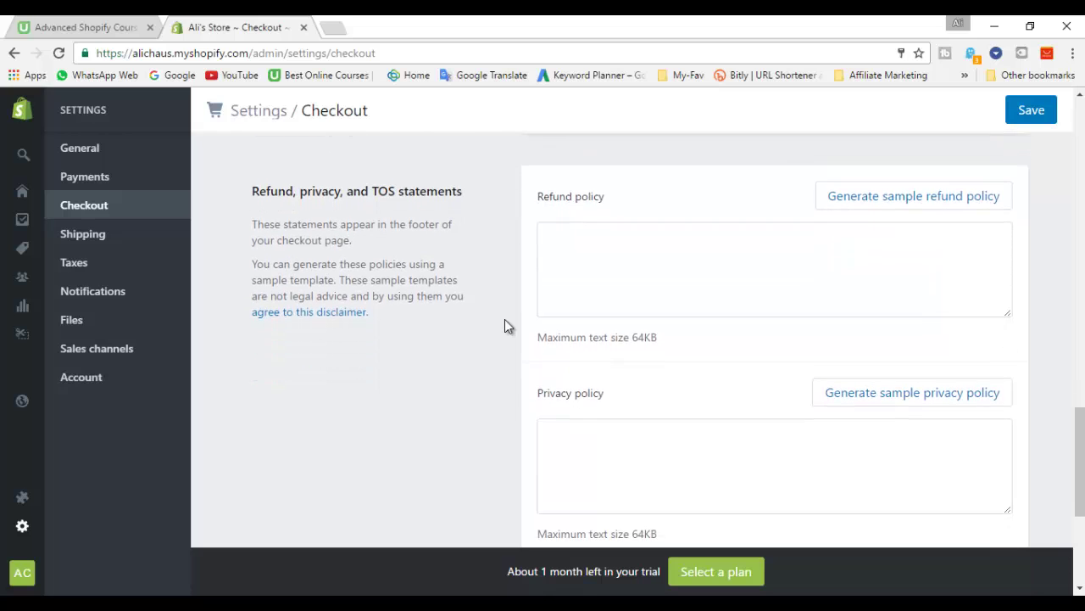
{"action": "scroll", "coordinate": [505, 325], "scroll_direction": "down", "scroll_amount": 4}
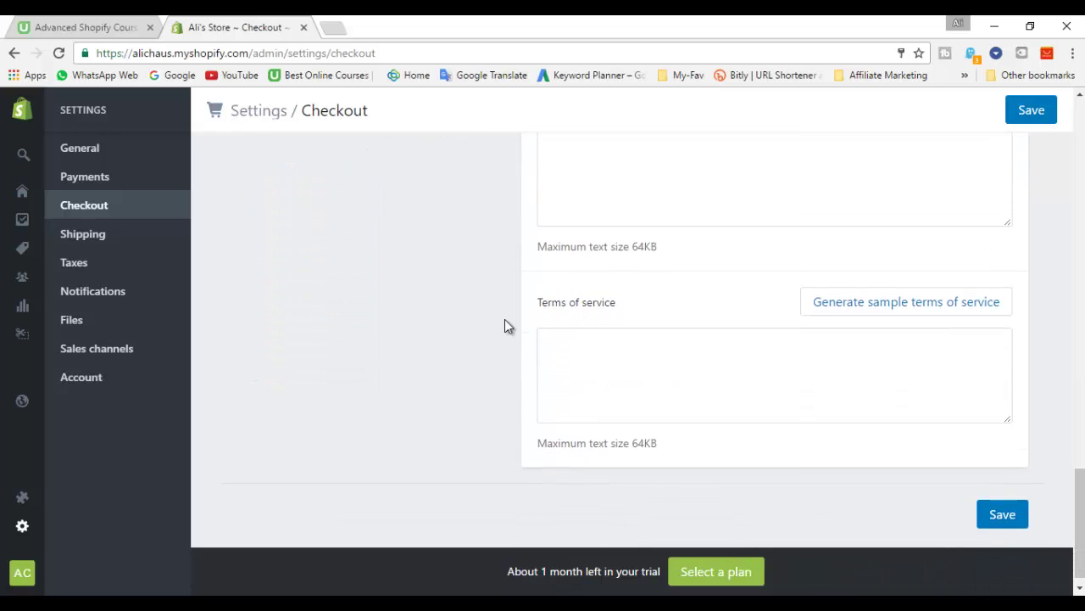
{"action": "scroll", "coordinate": [505, 320], "scroll_direction": "up", "scroll_amount": 3}
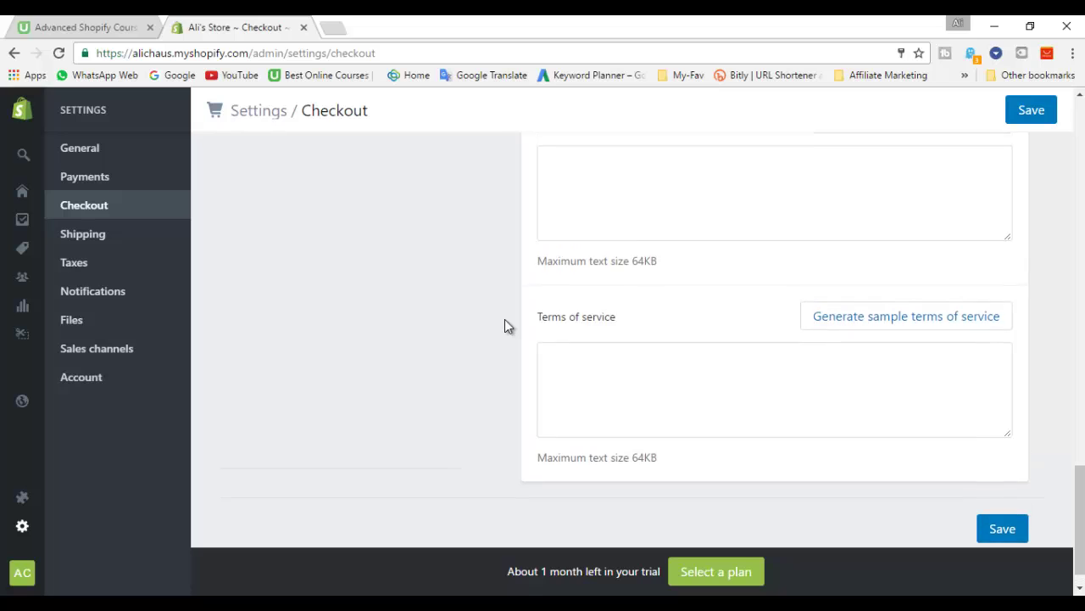
{"action": "scroll", "coordinate": [505, 325], "scroll_direction": "up", "scroll_amount": 6}
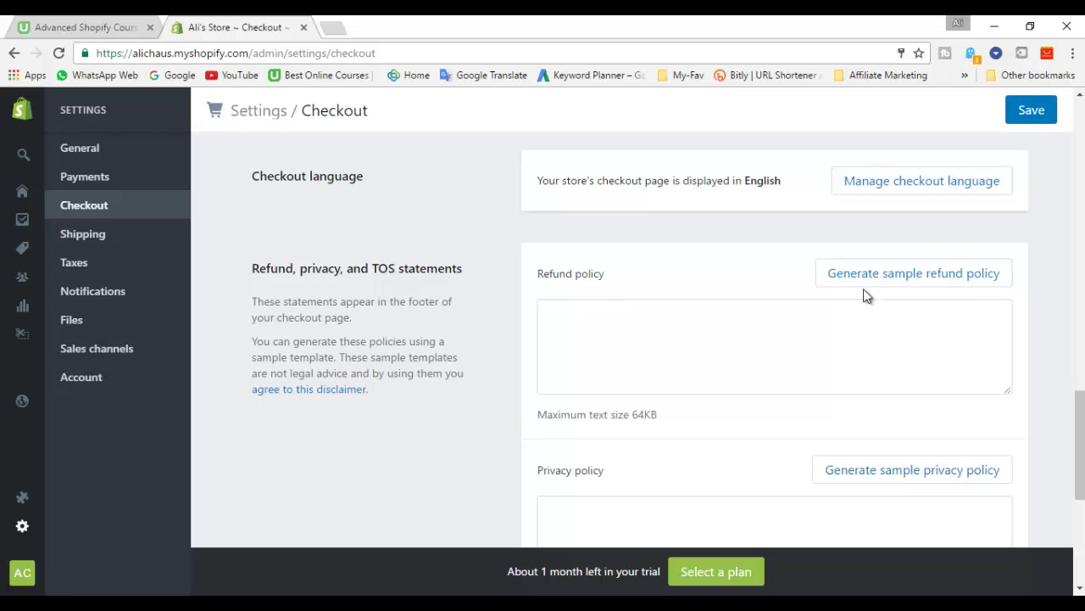
Generate the sample refund policy for the checkout page footer.
{"action": "left_click", "coordinate": [905, 281]}
{"action": "left_click", "coordinate": [859, 362]}
{"action": "left_click", "coordinate": [475, 439]}
Generate the sample privacy policy for the checkout page footer.
{"action": "scroll", "coordinate": [475, 438], "scroll_direction": "down", "scroll_amount": 3}
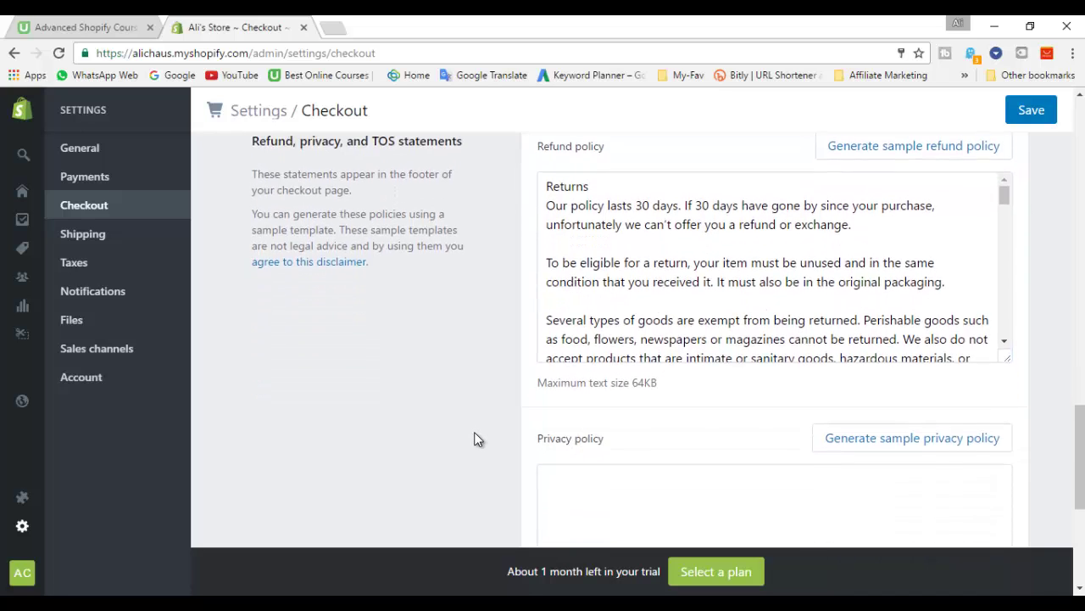
{"action": "scroll", "coordinate": [475, 438], "scroll_direction": "down", "scroll_amount": 1}
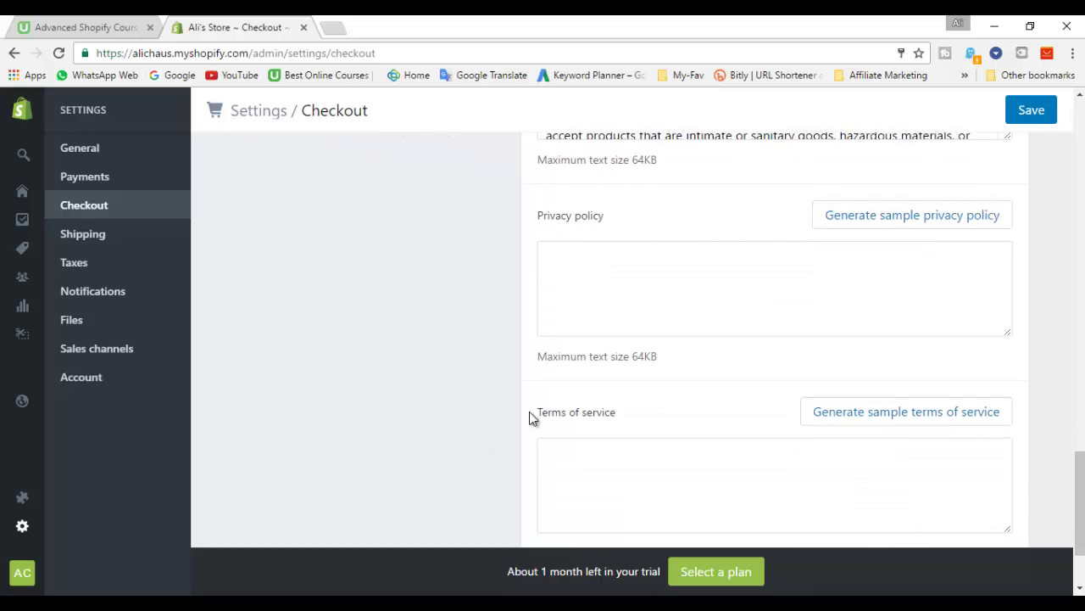
{"action": "left_click", "coordinate": [913, 216]}
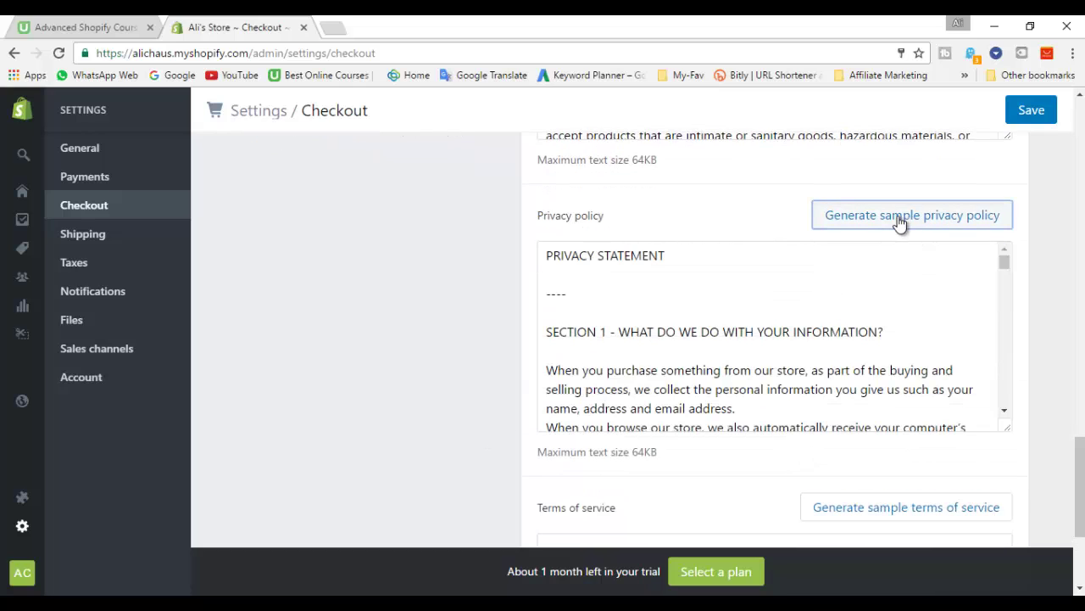
{"action": "scroll", "coordinate": [489, 341], "scroll_direction": "down", "scroll_amount": 1}
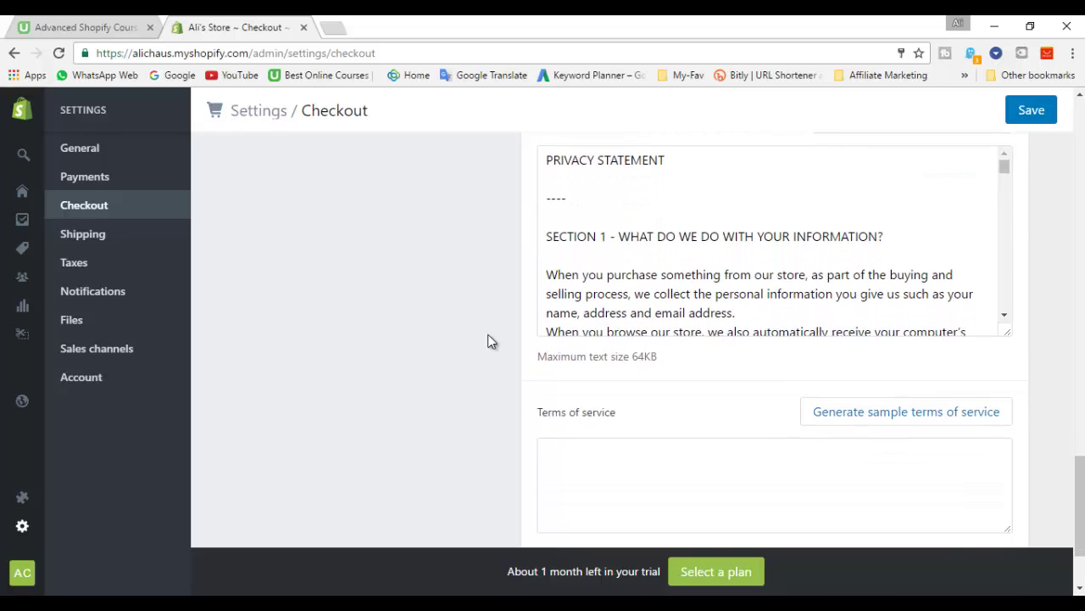
{"action": "scroll", "coordinate": [489, 340], "scroll_direction": "up", "scroll_amount": 5}
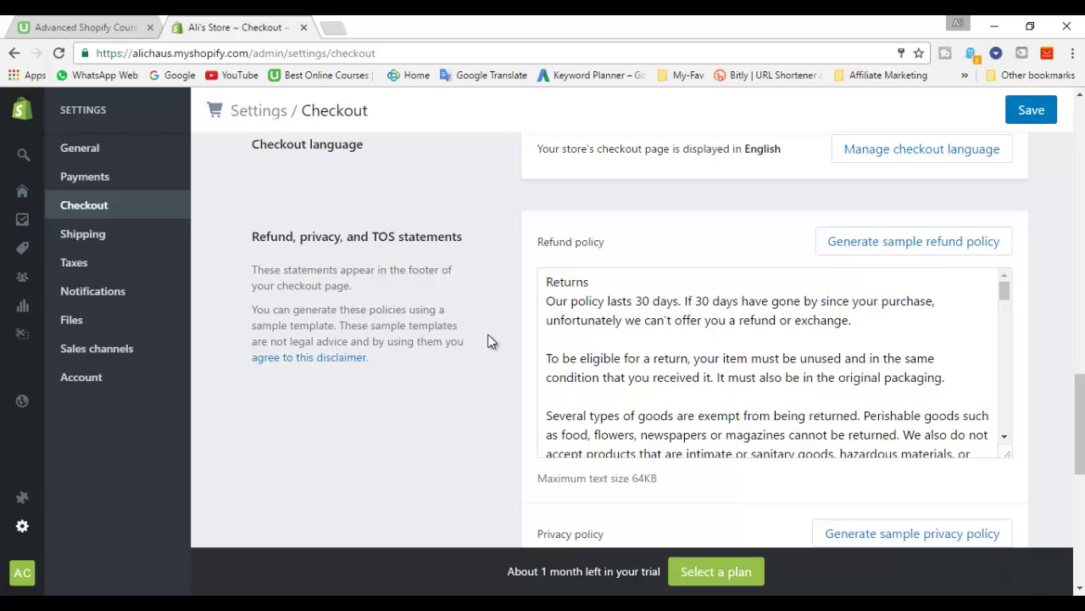
Generate the sample terms of service for the checkout page footer and save the checkout settings.
{"action": "scroll", "coordinate": [490, 341], "scroll_direction": "down", "scroll_amount": 1}
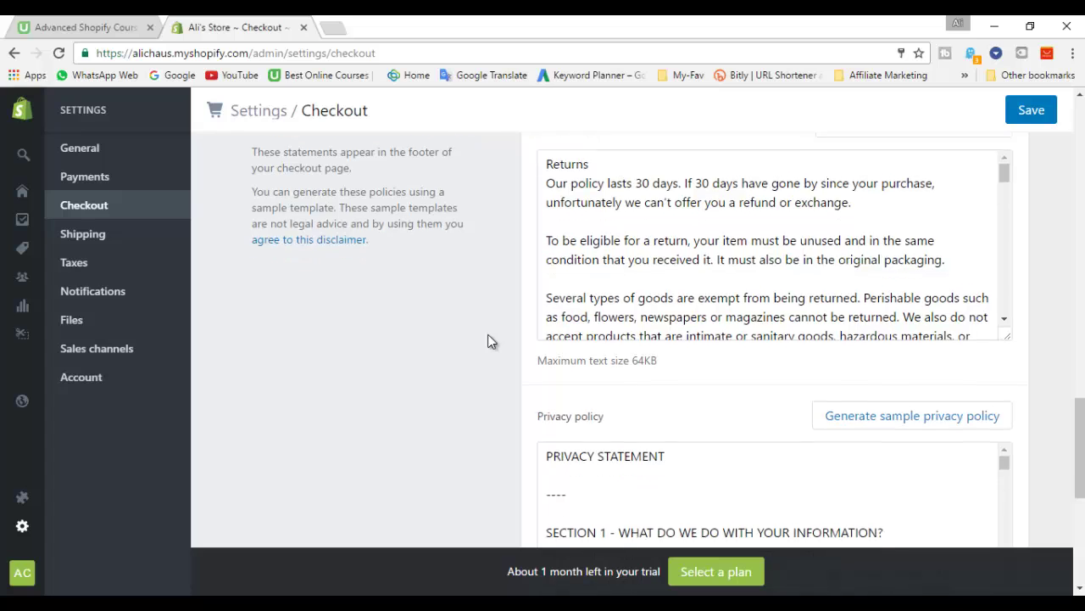
{"action": "scroll", "coordinate": [489, 341], "scroll_direction": "down", "scroll_amount": 1}
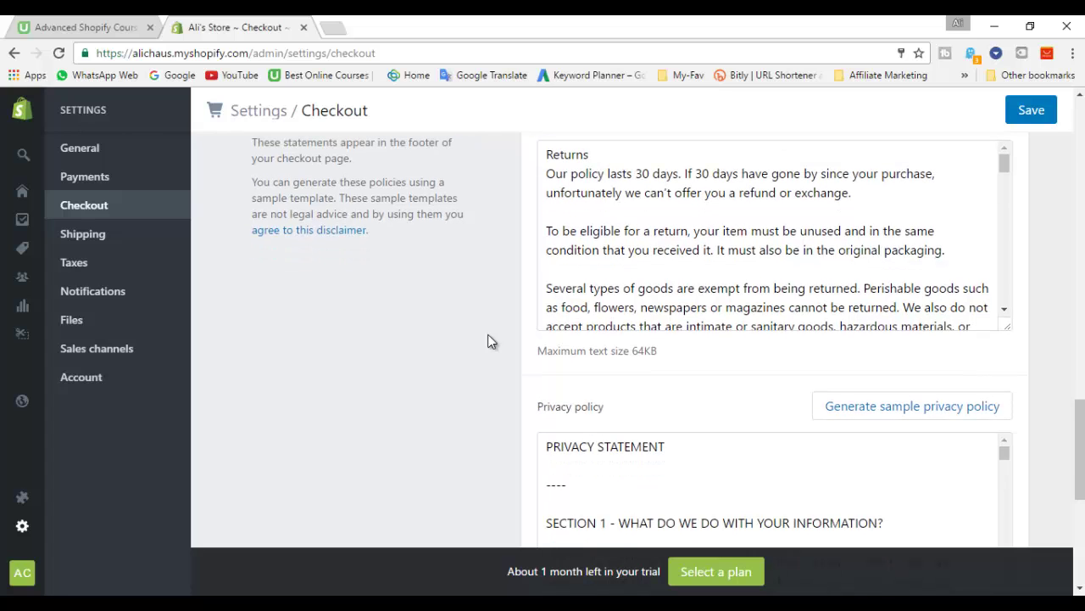
{"action": "scroll", "coordinate": [489, 341], "scroll_direction": "down", "scroll_amount": 1}
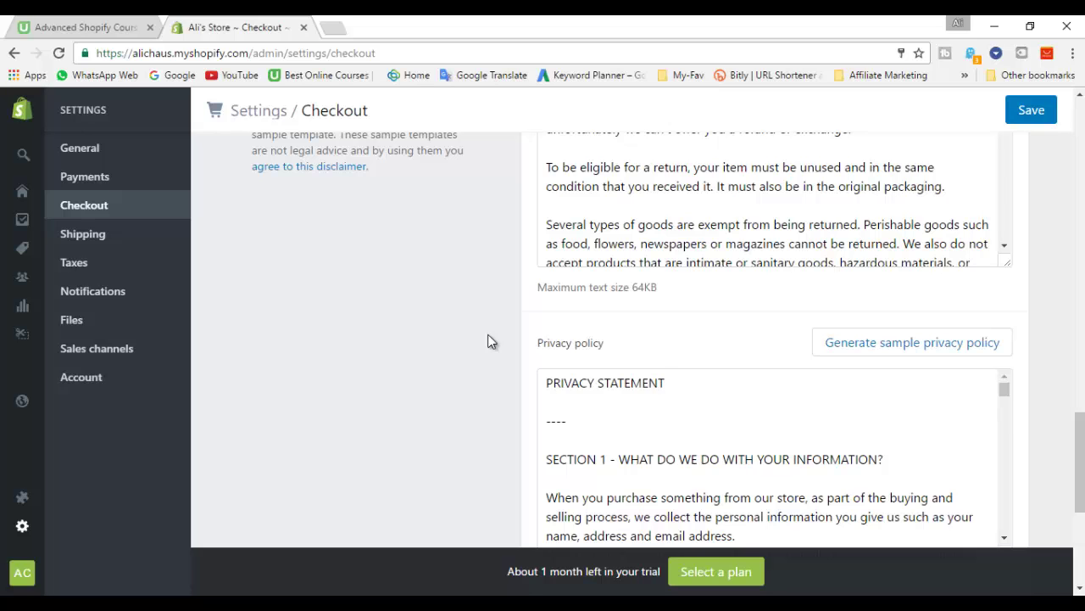
{"action": "scroll", "coordinate": [490, 341], "scroll_direction": "down", "scroll_amount": 3}
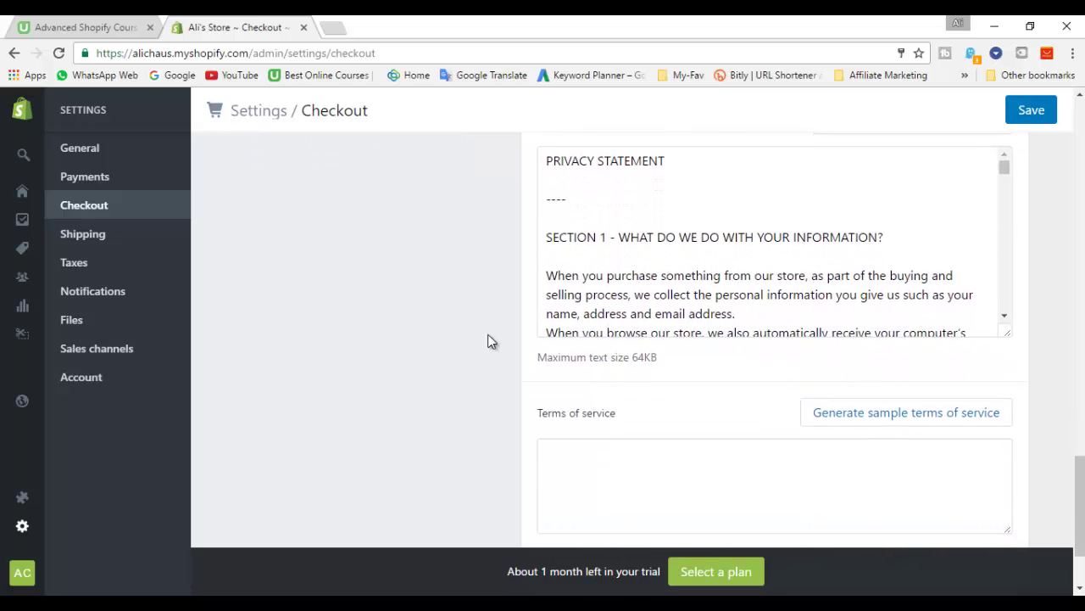
{"action": "scroll", "coordinate": [489, 341], "scroll_direction": "down", "scroll_amount": 2}
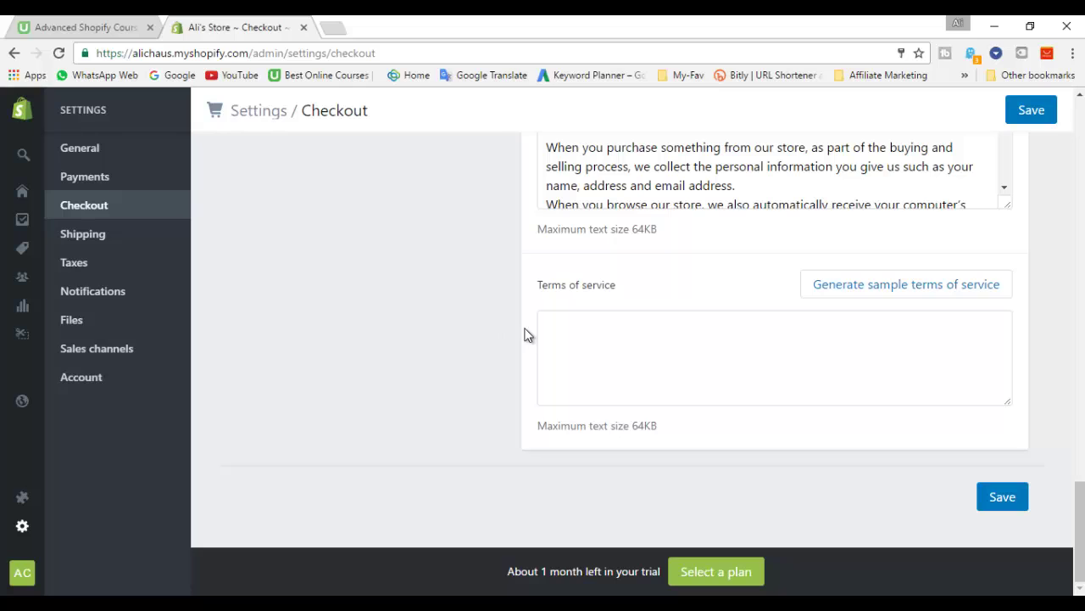
{"action": "left_click", "coordinate": [879, 286]}
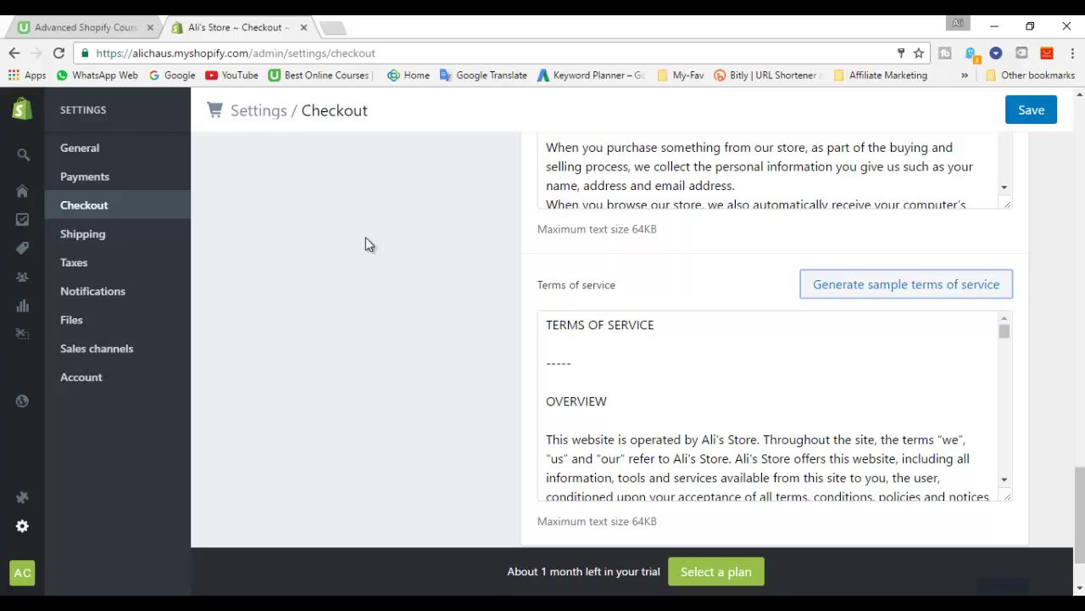
{"action": "left_click", "coordinate": [1033, 111]}
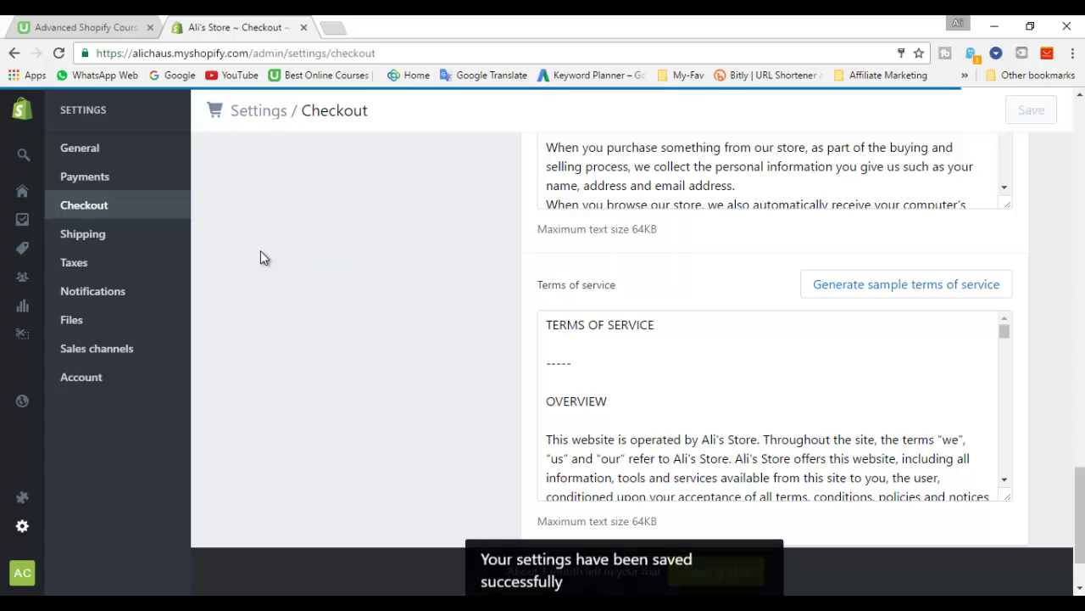
Open the shipping settings and review the shipping origin address.
{"action": "left_click", "coordinate": [98, 237]}
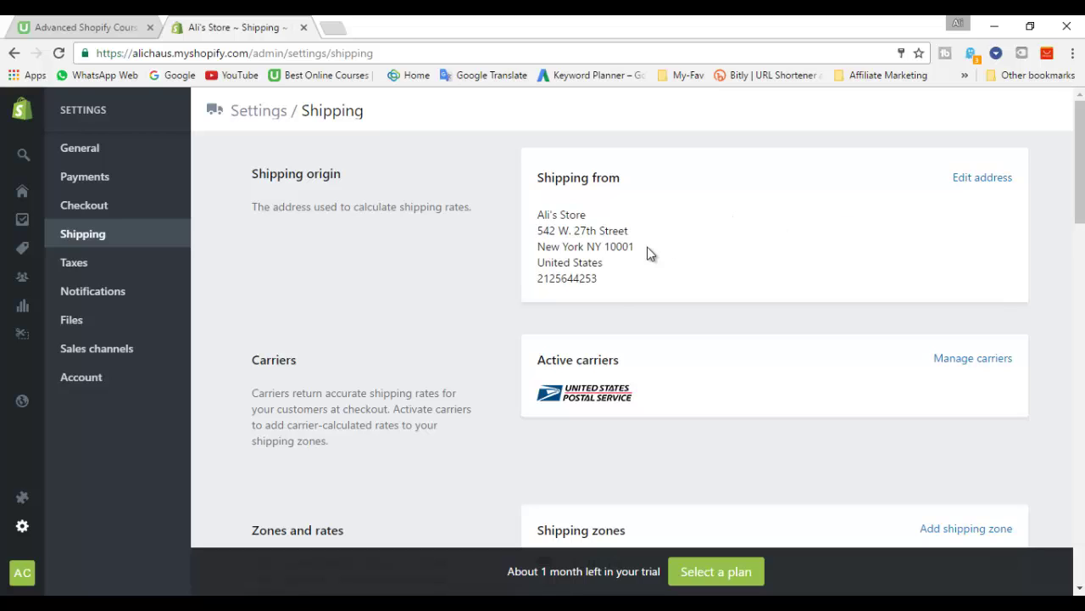
{"action": "double_click", "coordinate": [619, 246]}
{"action": "triple_click", "coordinate": [619, 246]}
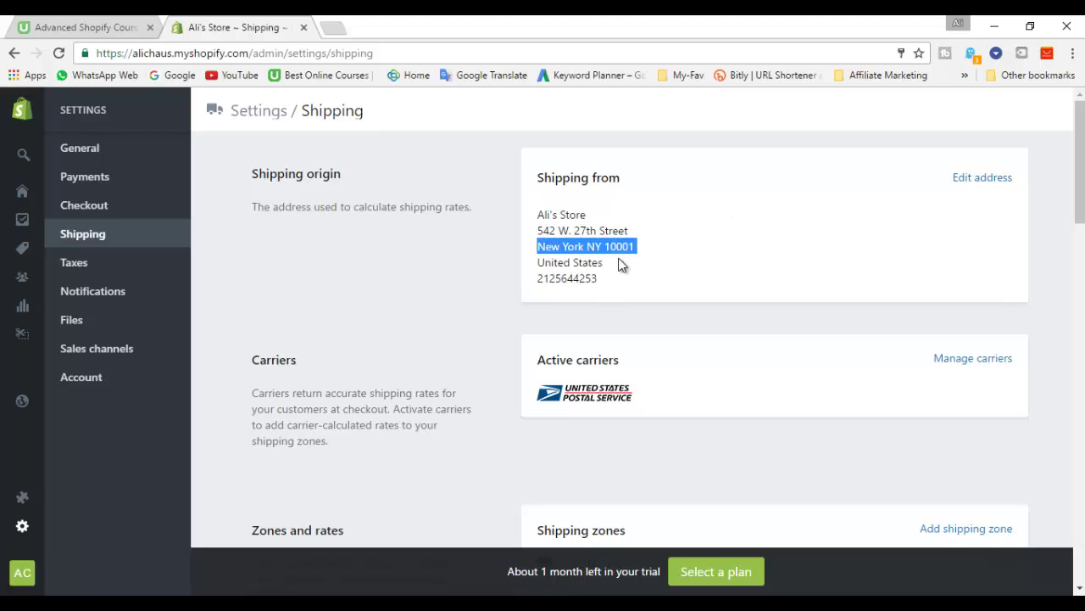
{"action": "left_click", "coordinate": [625, 281]}
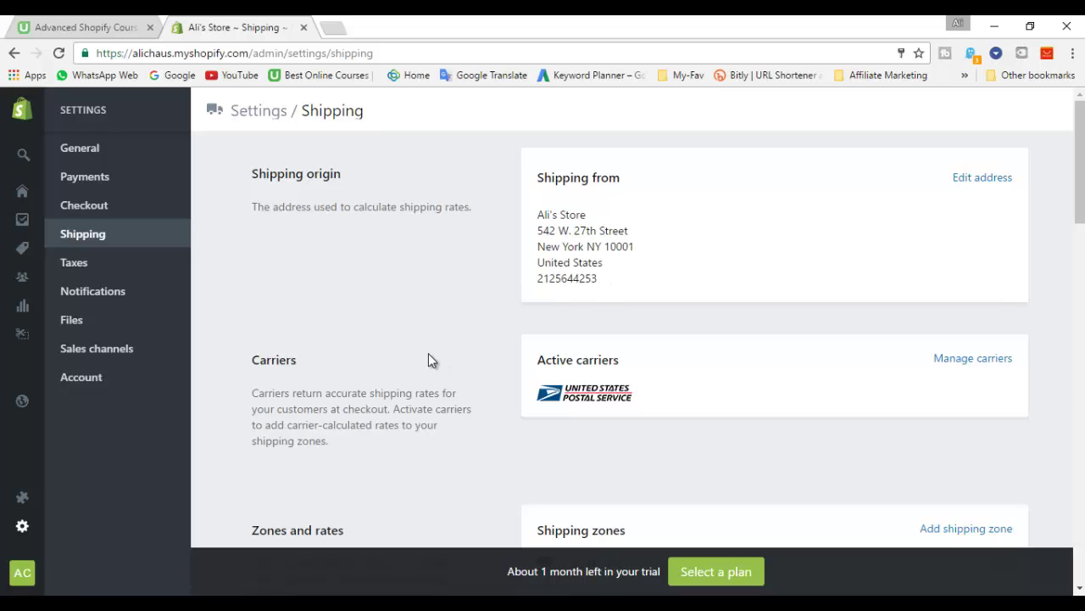
Examine the active carriers and the rates of the domestic and rest-of-world shipping zones.
{"action": "scroll", "coordinate": [428, 355], "scroll_direction": "down", "scroll_amount": 2}
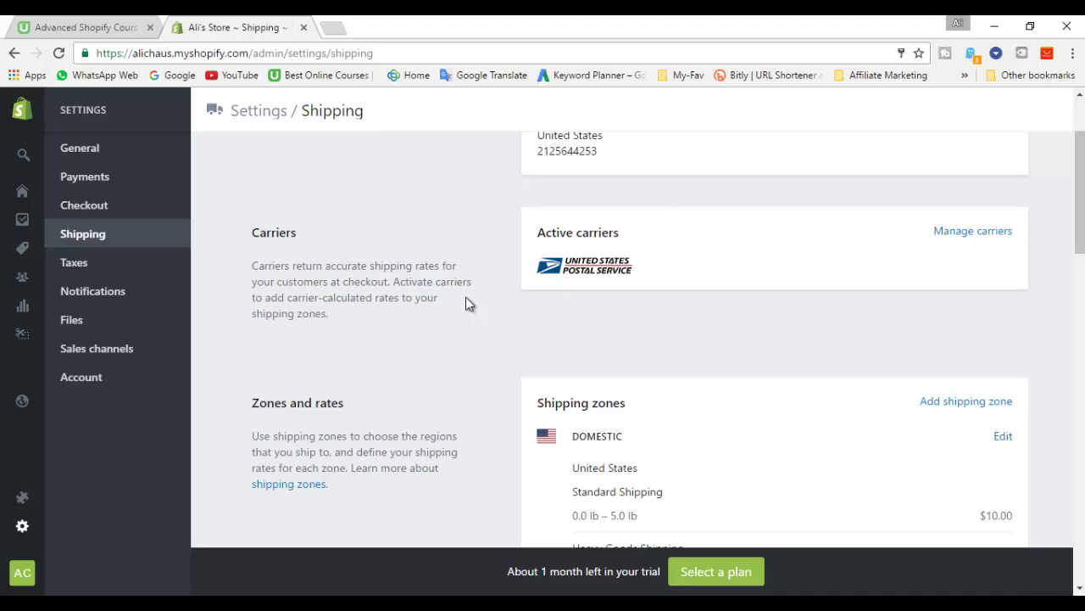
{"action": "scroll", "coordinate": [467, 303], "scroll_direction": "down", "scroll_amount": 3}
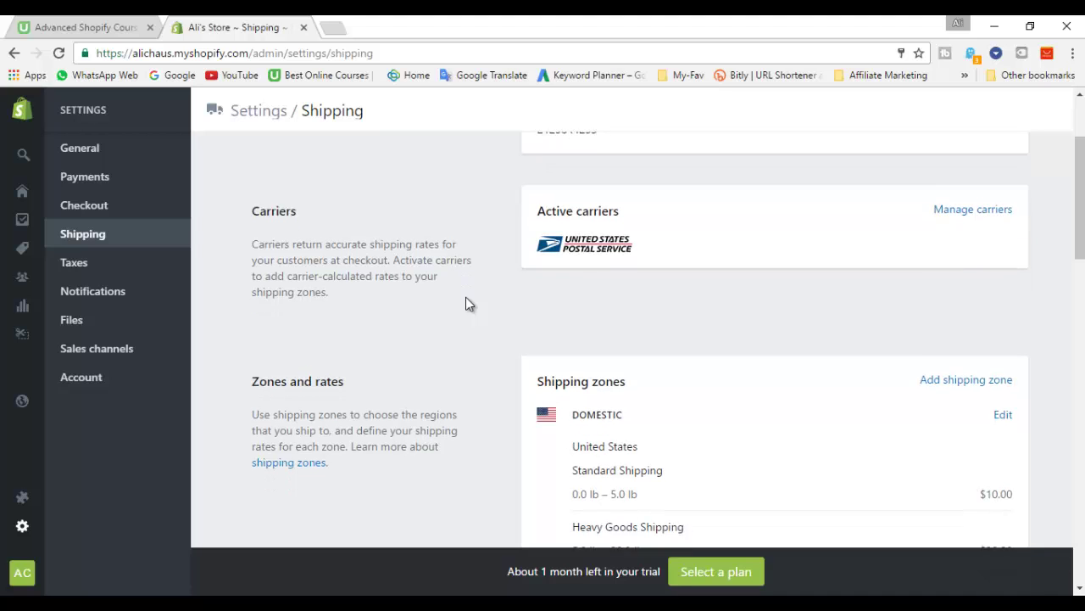
{"action": "scroll", "coordinate": [465, 299], "scroll_direction": "down", "scroll_amount": 1}
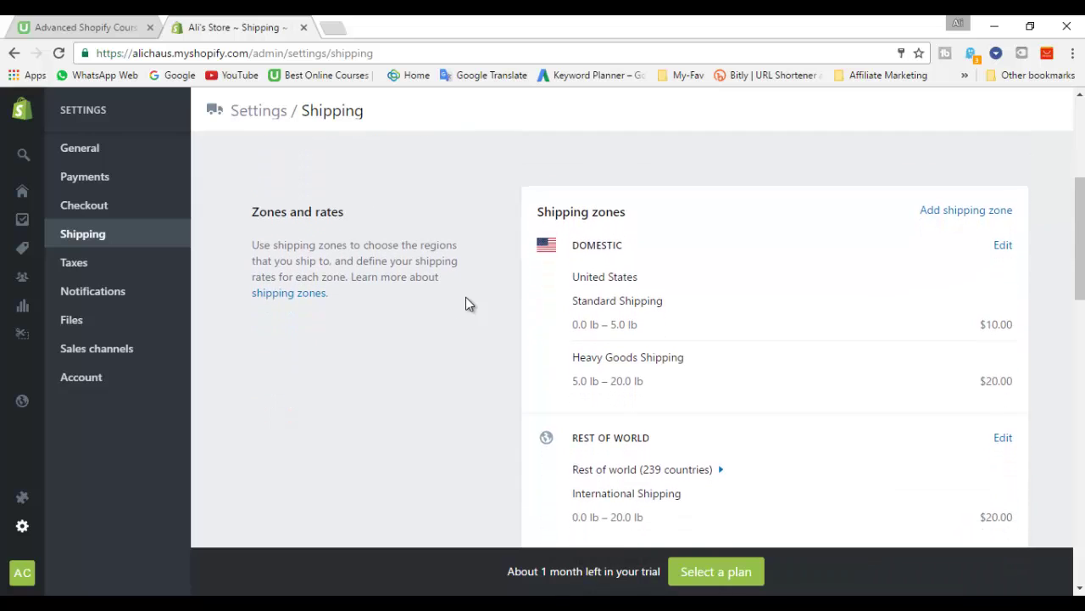
{"action": "scroll", "coordinate": [466, 304], "scroll_direction": "down", "scroll_amount": 1}
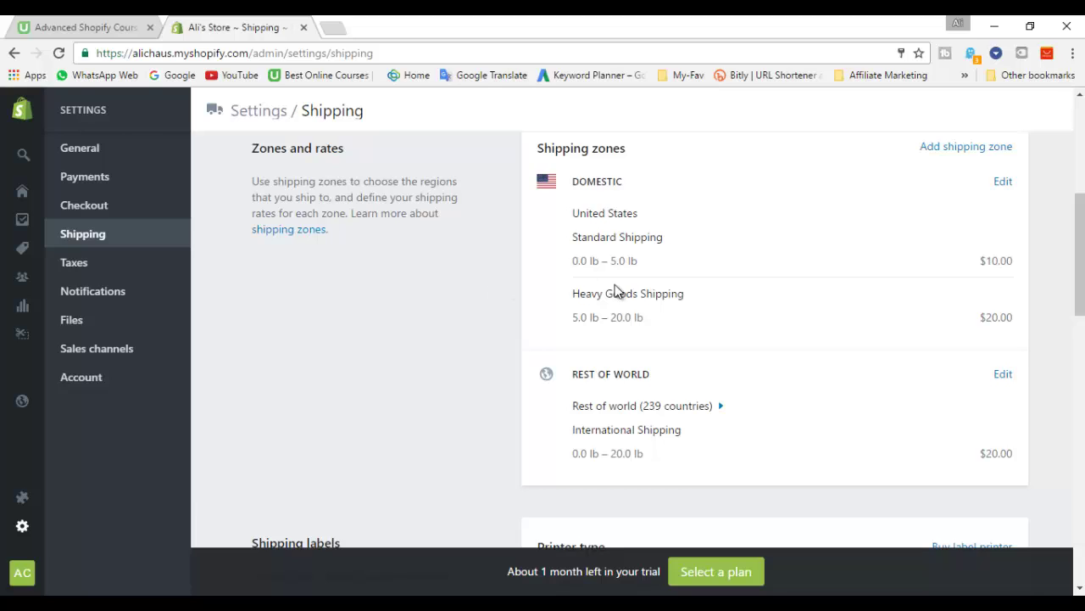
{"action": "double_click", "coordinate": [607, 183]}
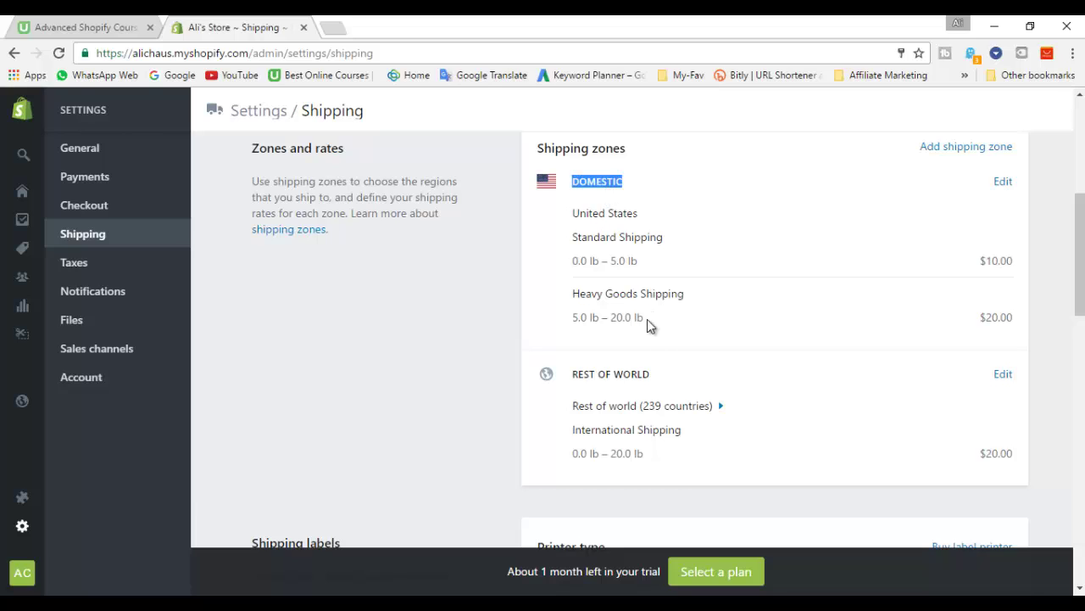
{"action": "left_click", "coordinate": [631, 379]}
{"action": "double_click", "coordinate": [631, 379]}
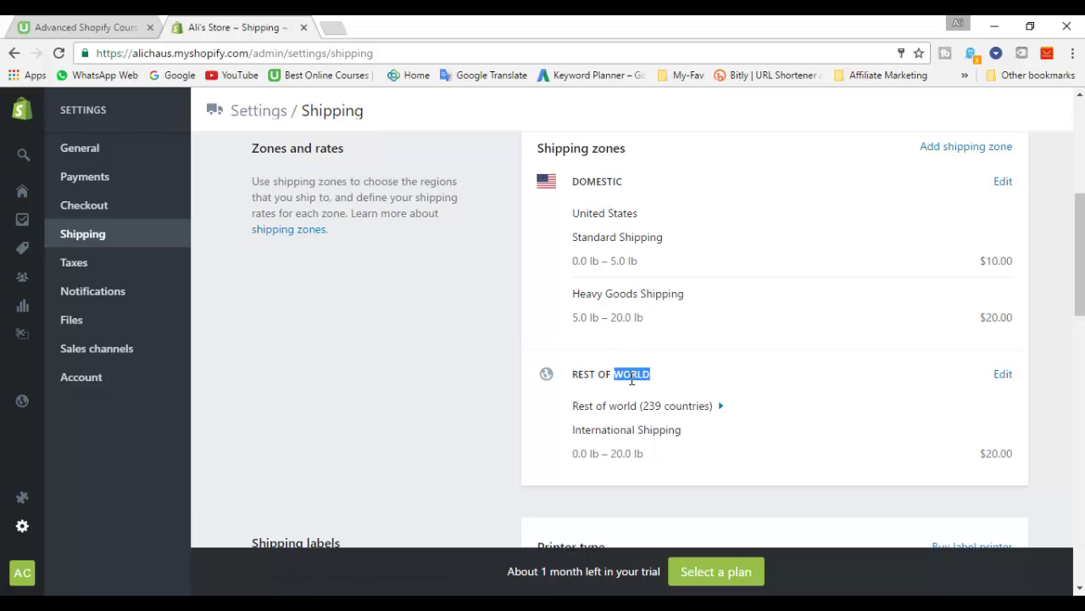
{"action": "left_click", "coordinate": [653, 382]}
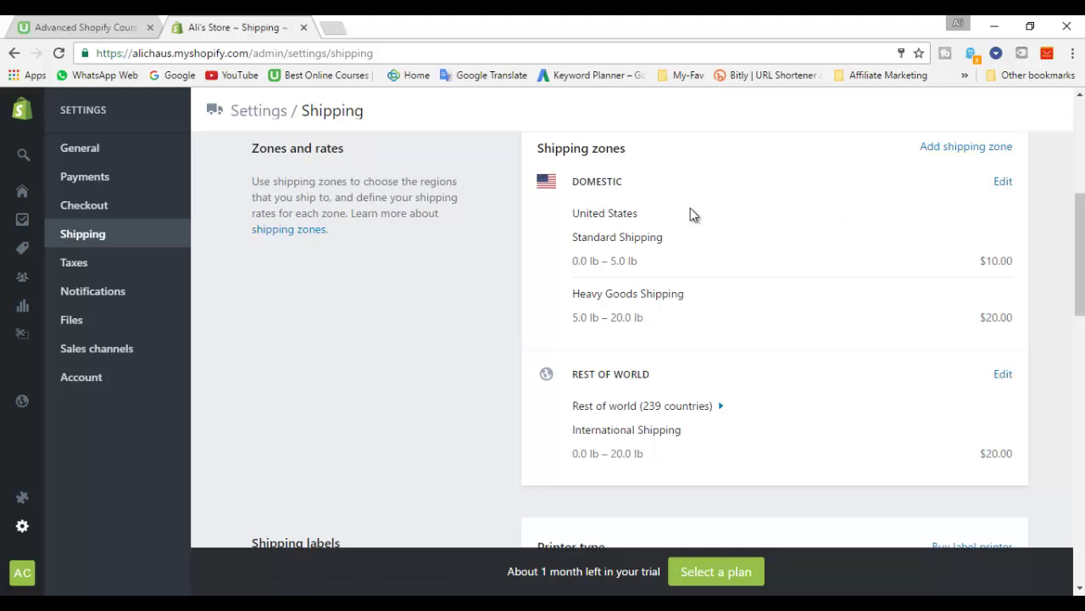
Open the tax settings and review the tax calculation options and the tax rates by destination.
{"action": "left_click", "coordinate": [99, 268]}
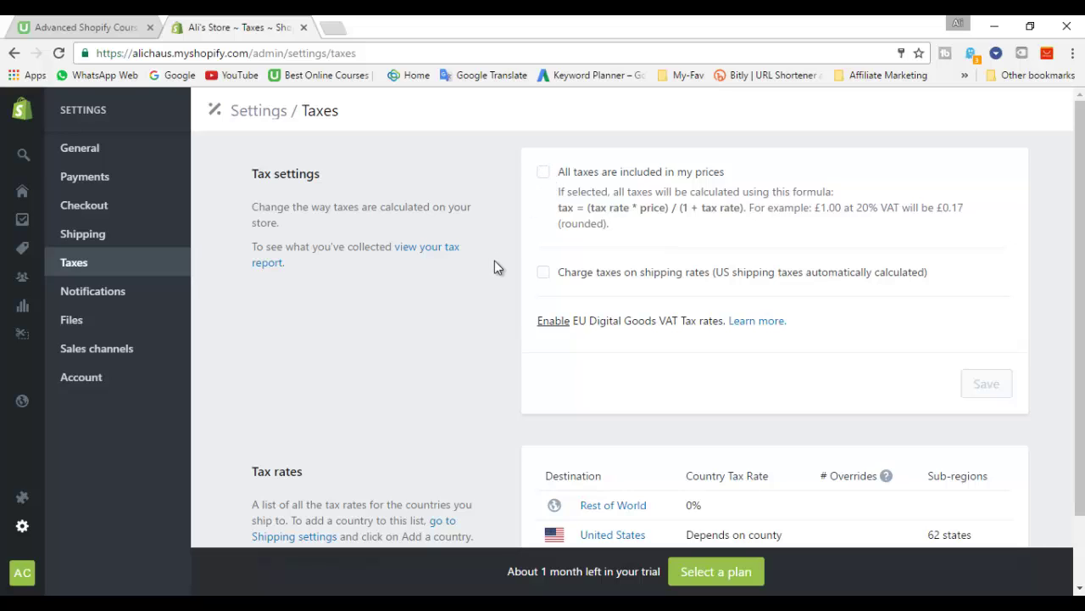
{"action": "scroll", "coordinate": [494, 261], "scroll_direction": "down", "scroll_amount": 1}
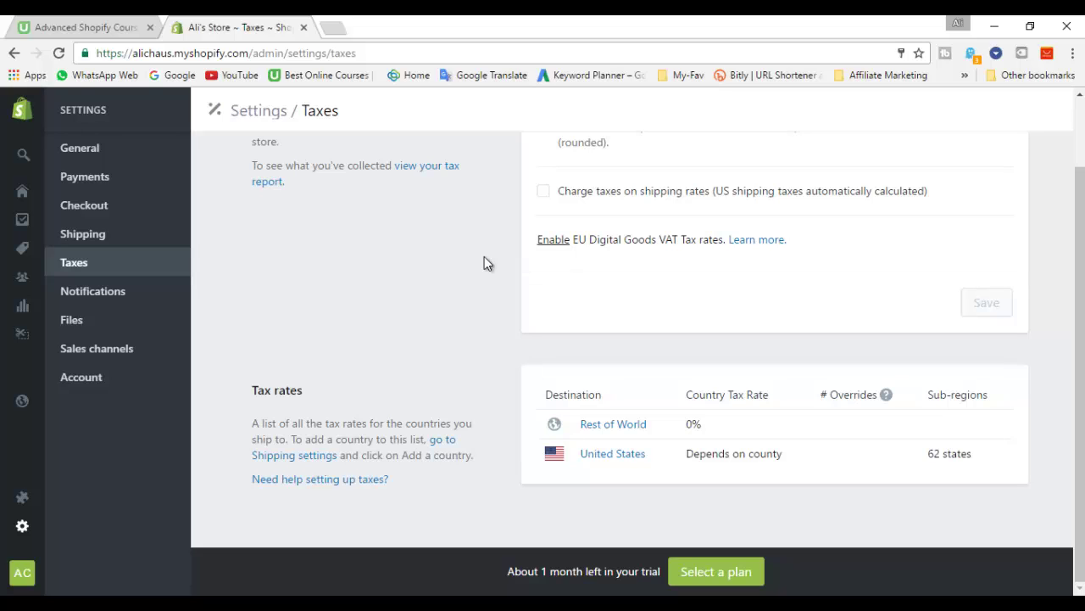
Examine the notification settings, from the order, shipping and customer email templates to the order notifications, desktop notifications and webhooks.
{"action": "left_click", "coordinate": [116, 290]}
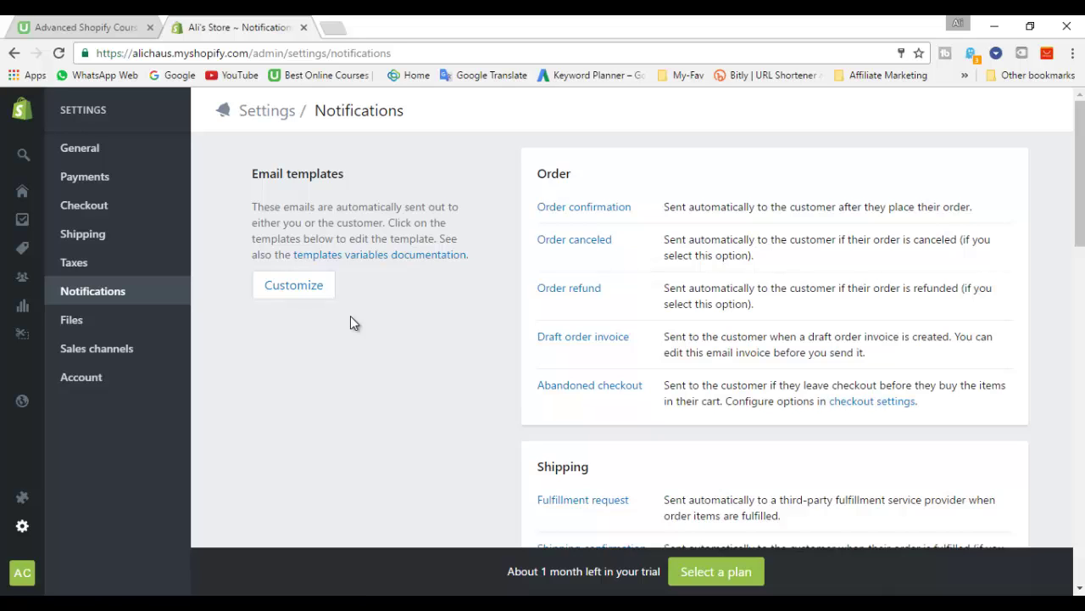
{"action": "scroll", "coordinate": [354, 323], "scroll_direction": "down", "scroll_amount": 3}
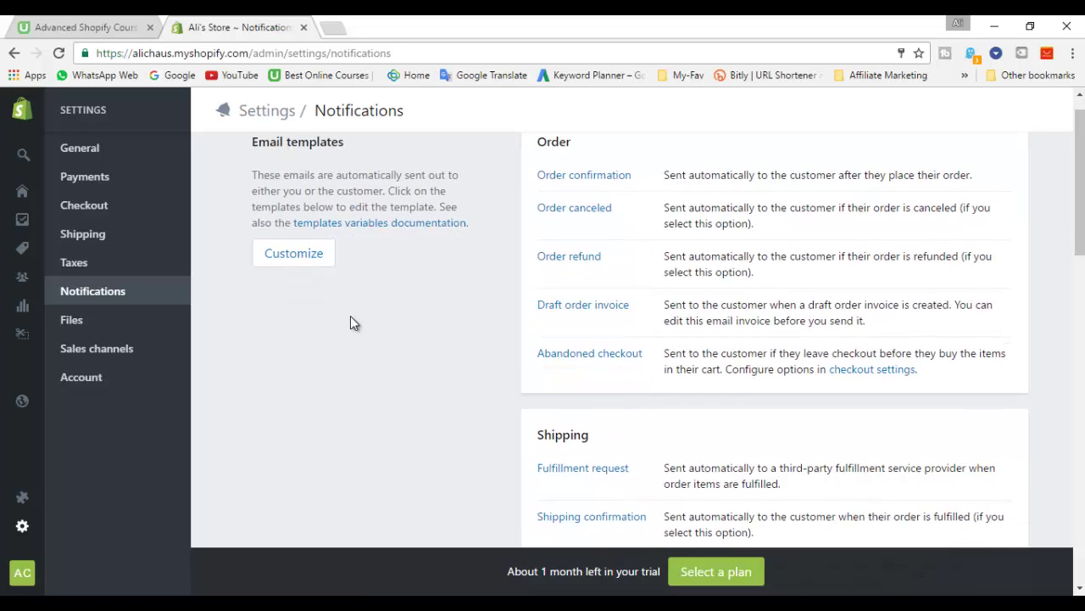
{"action": "scroll", "coordinate": [355, 323], "scroll_direction": "down", "scroll_amount": 2}
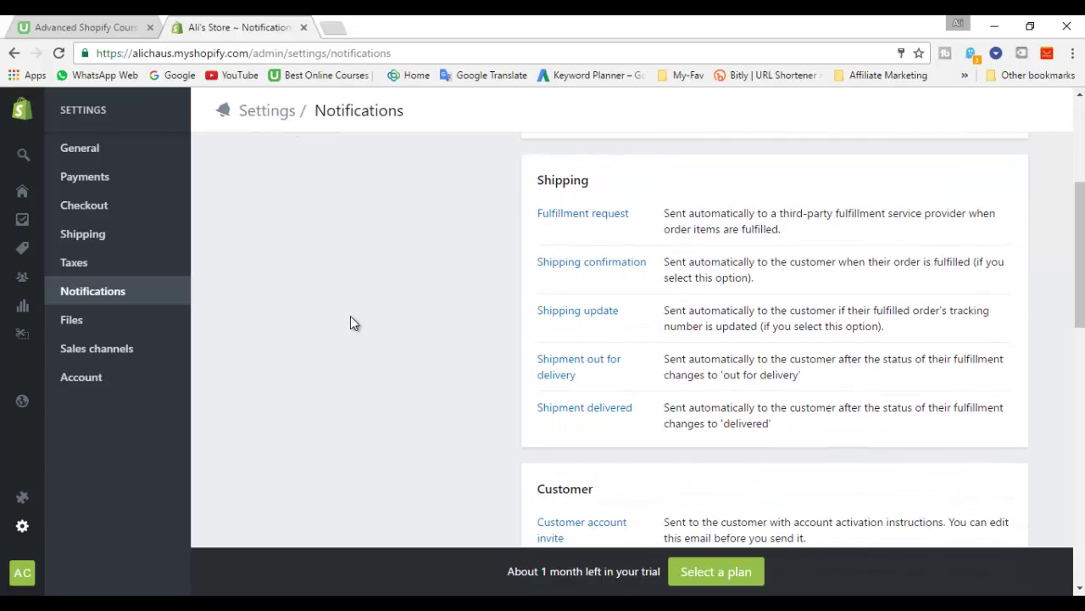
{"action": "scroll", "coordinate": [355, 323], "scroll_direction": "down", "scroll_amount": 1}
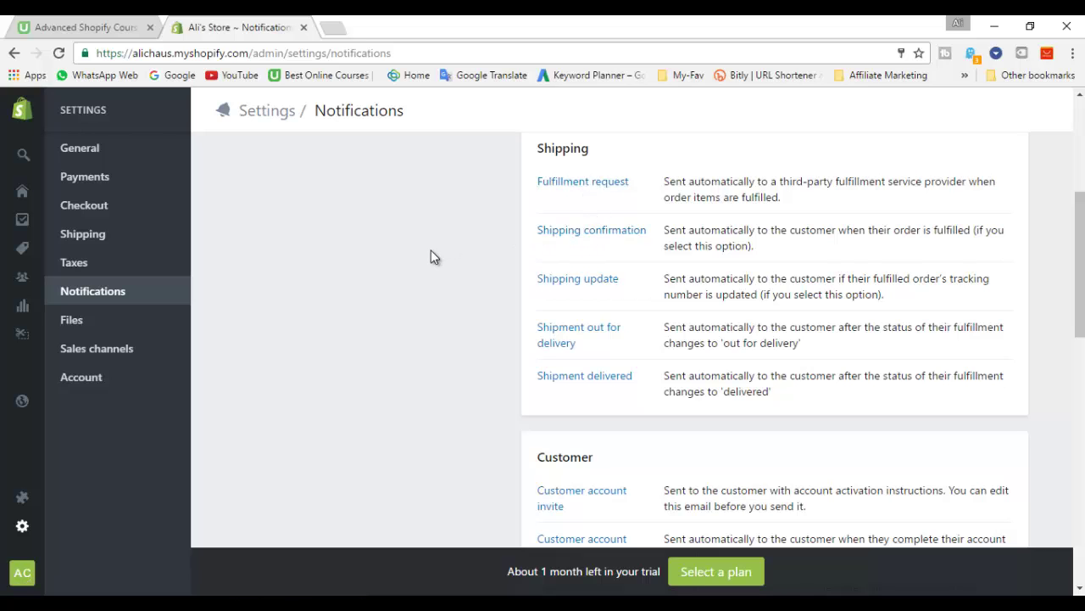
{"action": "scroll", "coordinate": [431, 257], "scroll_direction": "down", "scroll_amount": 2}
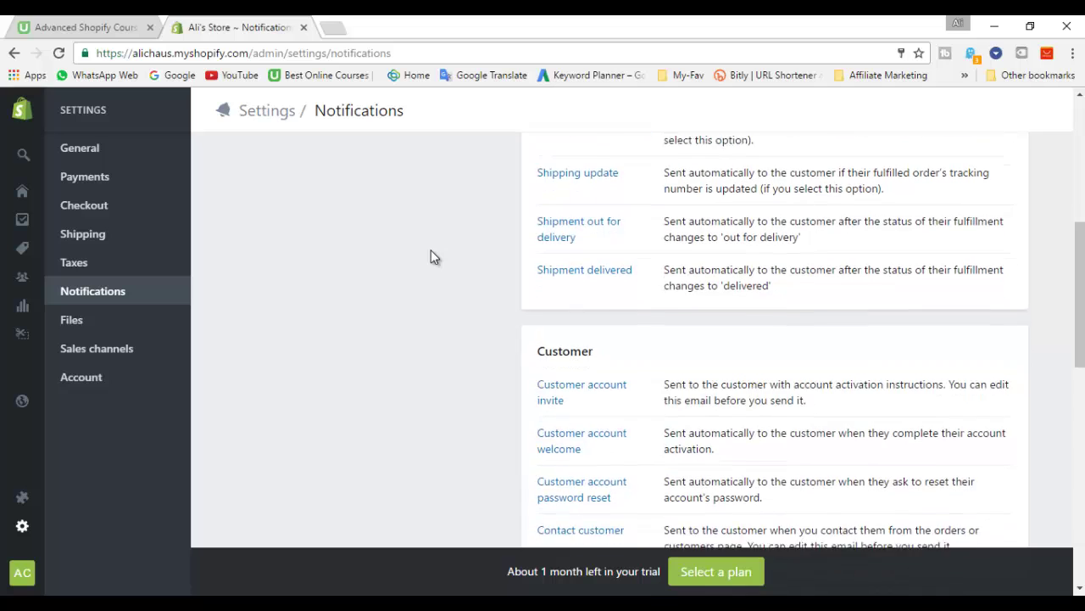
{"action": "scroll", "coordinate": [431, 257], "scroll_direction": "down", "scroll_amount": 2}
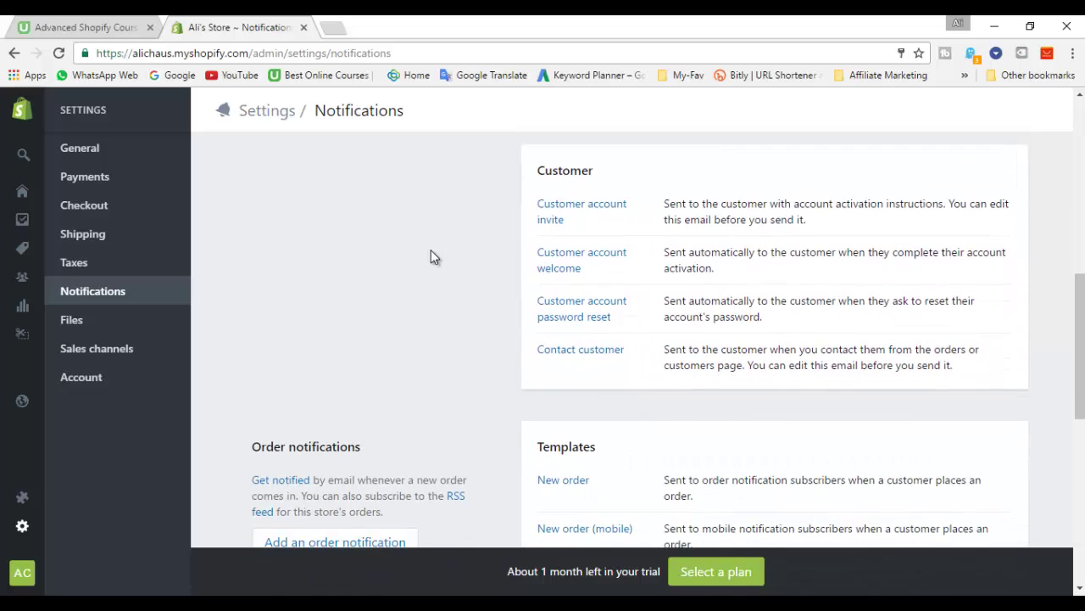
{"action": "scroll", "coordinate": [430, 257], "scroll_direction": "down", "scroll_amount": 1}
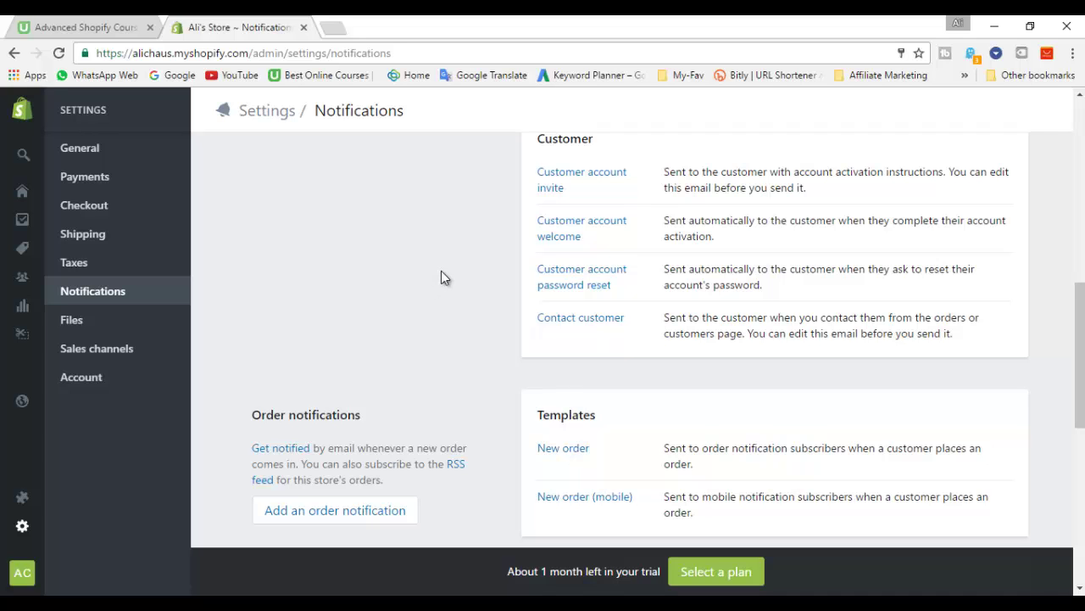
{"action": "scroll", "coordinate": [441, 271], "scroll_direction": "down", "scroll_amount": 2}
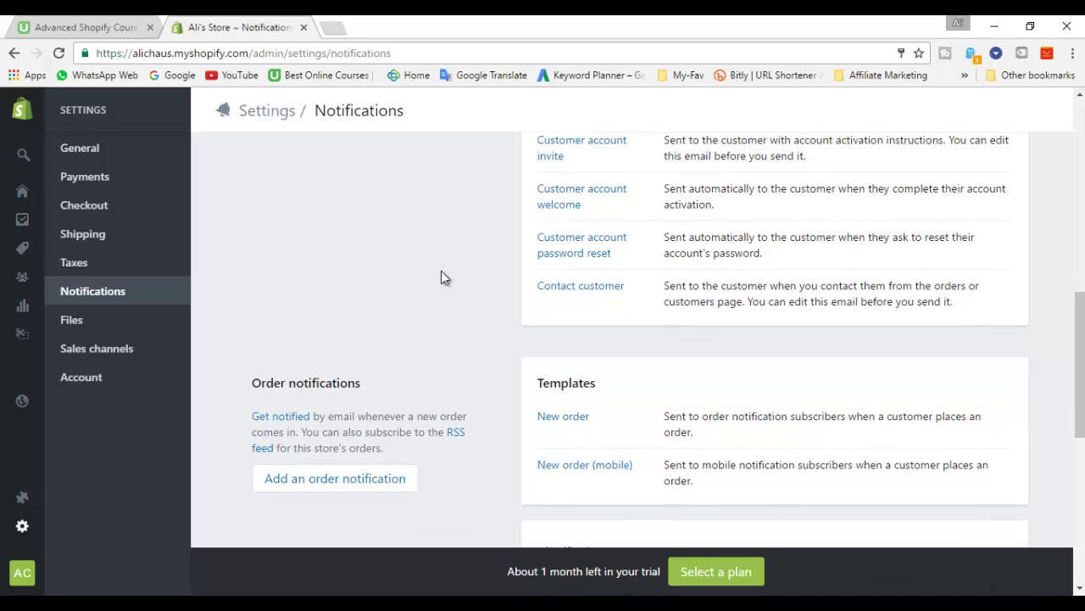
{"action": "scroll", "coordinate": [441, 276], "scroll_direction": "down", "scroll_amount": 3}
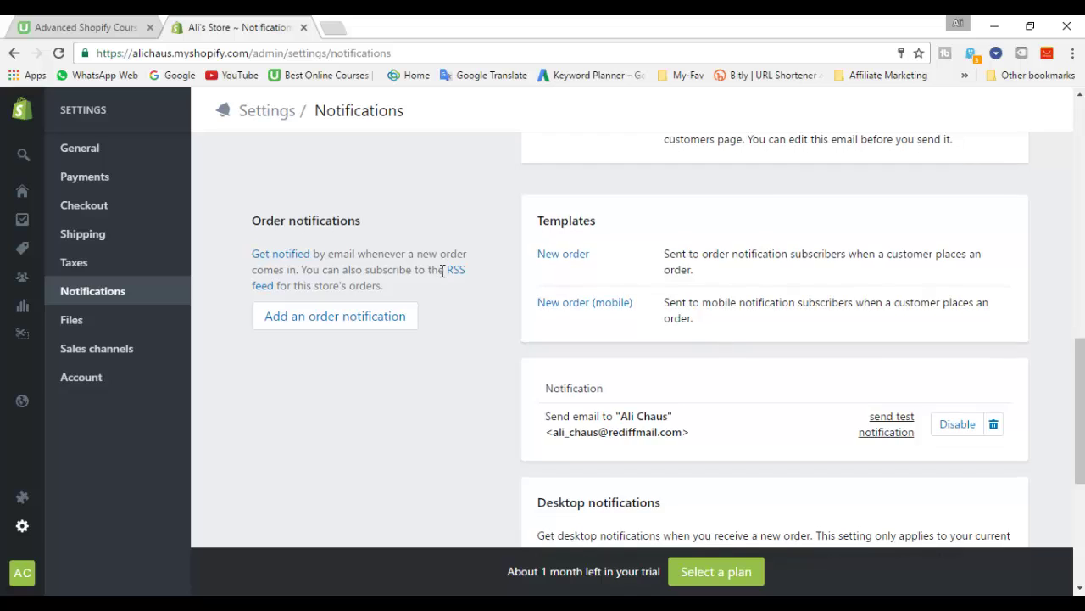
{"action": "scroll", "coordinate": [441, 277], "scroll_direction": "down", "scroll_amount": 3}
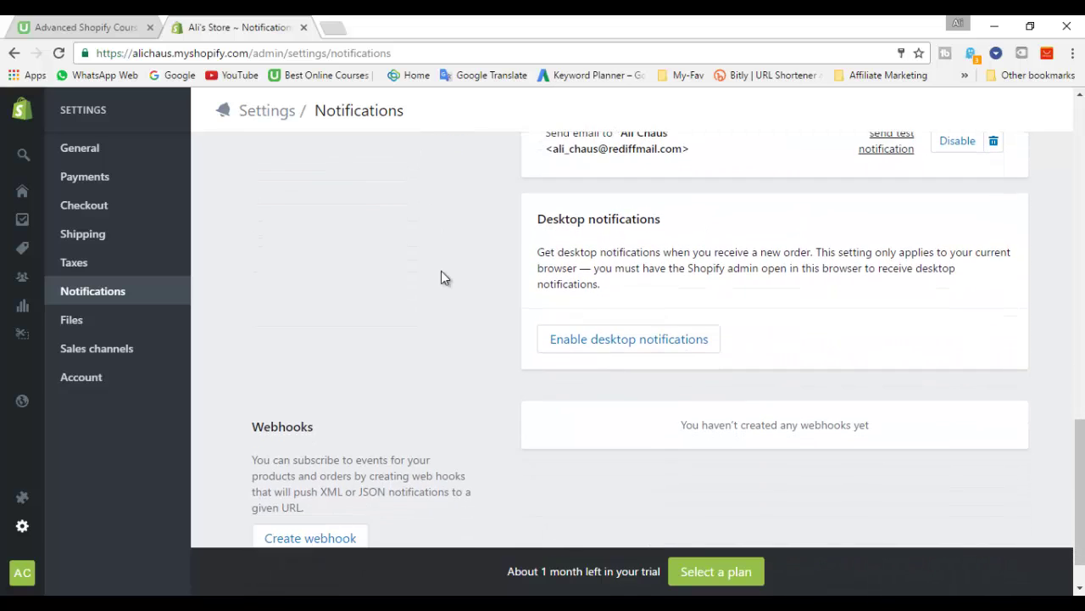
Open the sales channels settings, look through the channels available to add, and close the list without adding one.
{"action": "left_click", "coordinate": [146, 319]}
{"action": "left_click", "coordinate": [115, 352]}
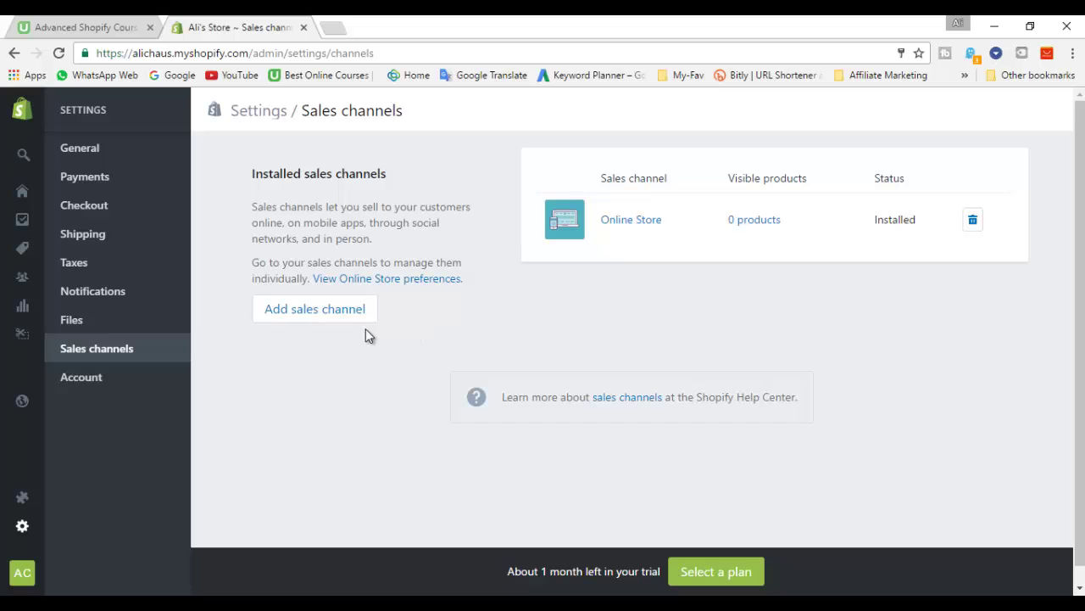
{"action": "left_click", "coordinate": [338, 318]}
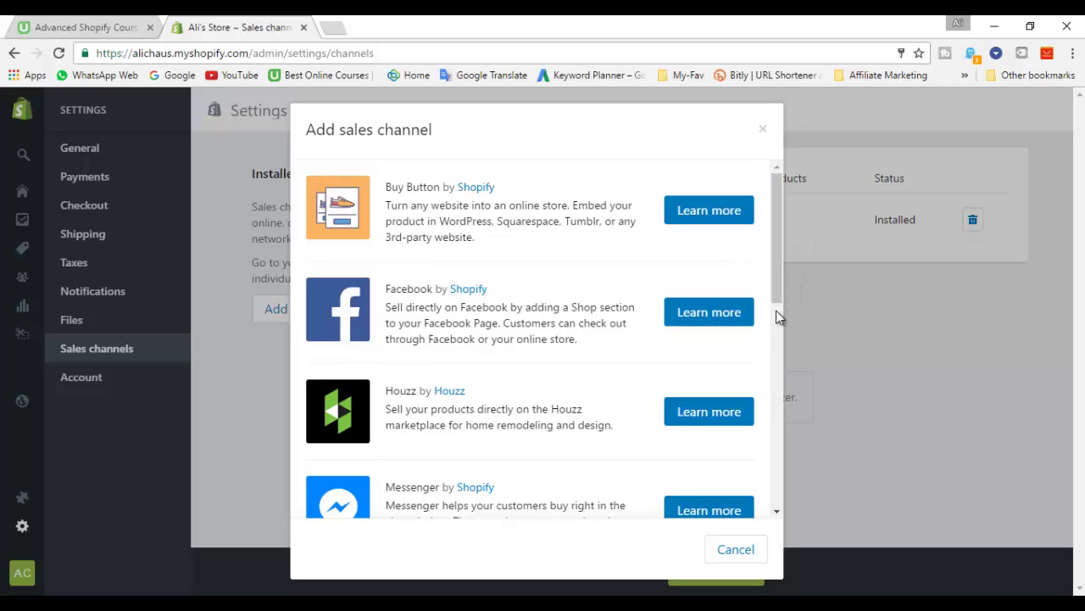
{"action": "scroll", "coordinate": [777, 314], "scroll_direction": "down", "scroll_amount": 4}
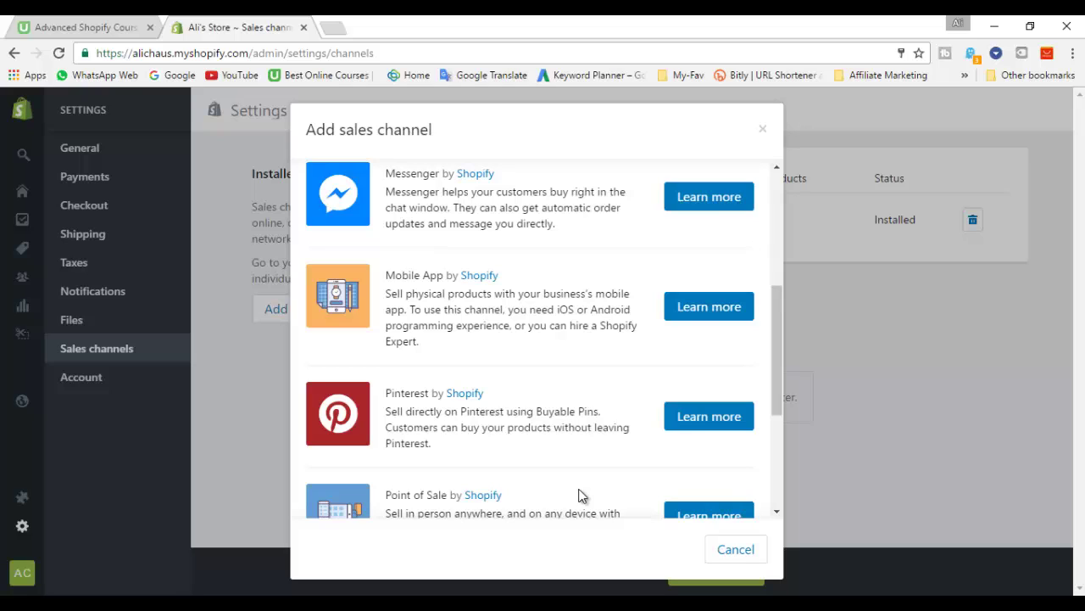
{"action": "left_click", "coordinate": [731, 551]}
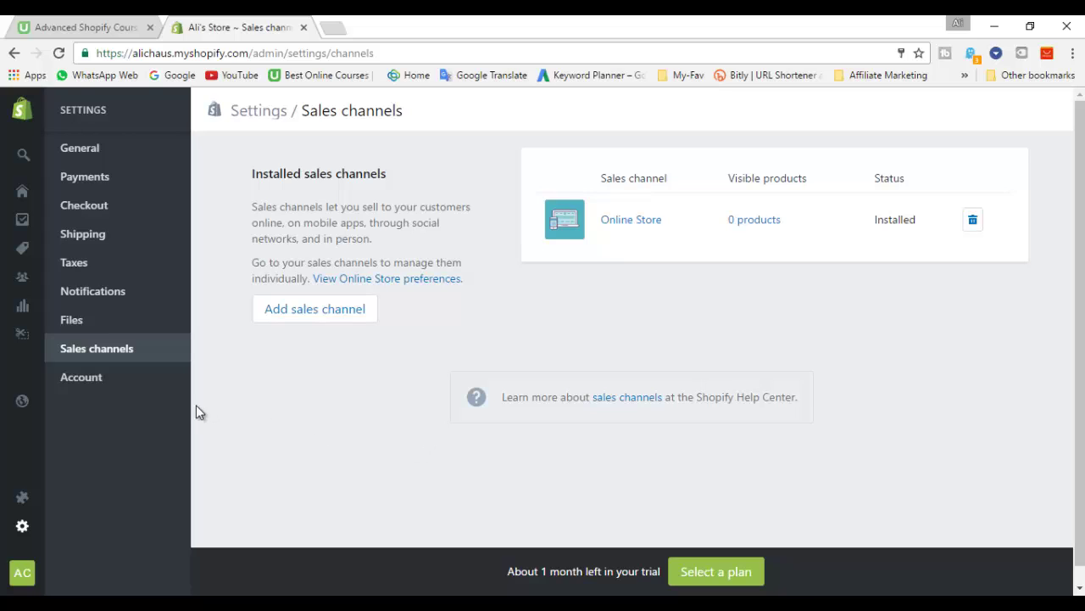
Open the account settings and review the account overview, current plan, billing information, account owner and staff accounts.
{"action": "left_click", "coordinate": [101, 384]}
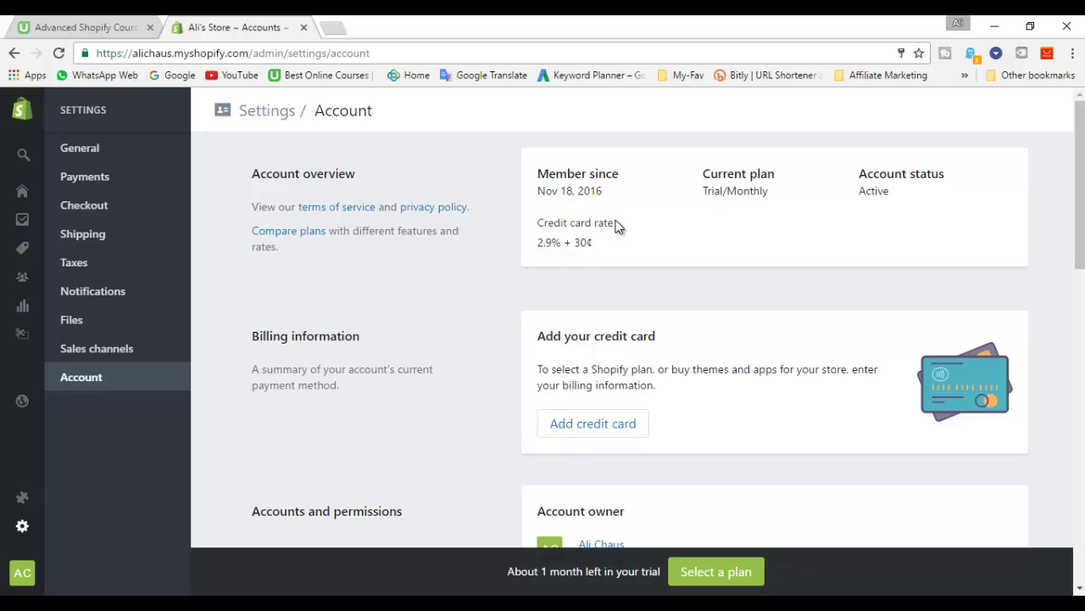
{"action": "double_click", "coordinate": [747, 188]}
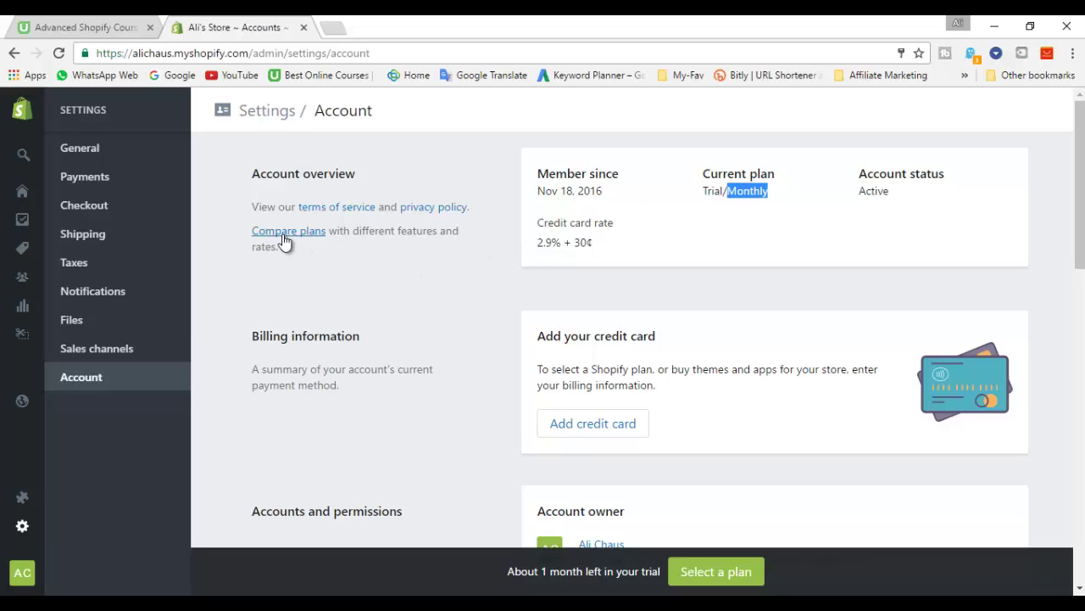
{"action": "left_click", "coordinate": [389, 286]}
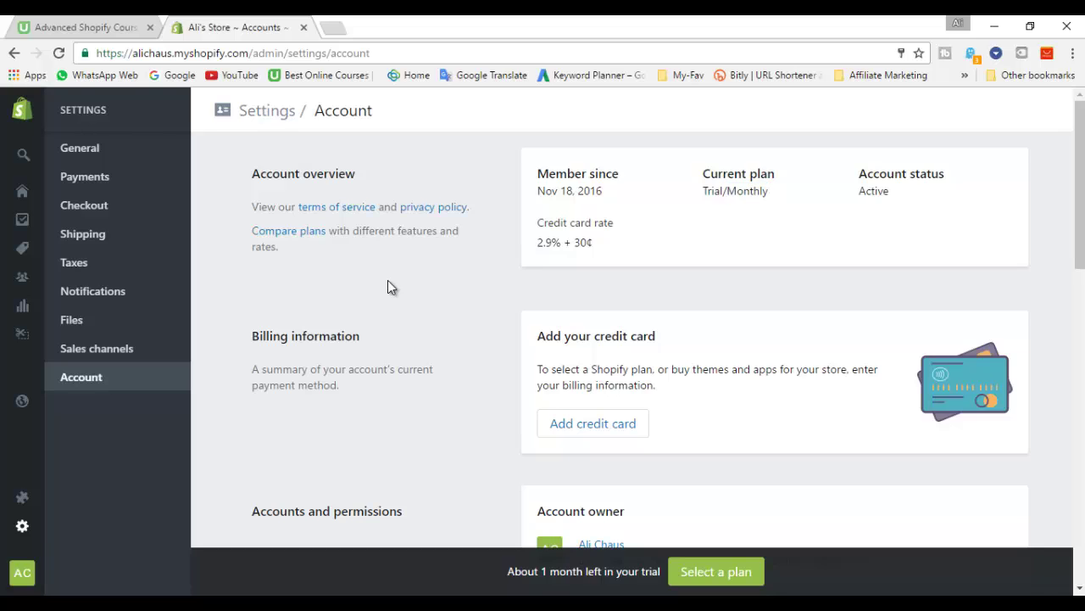
{"action": "scroll", "coordinate": [387, 287], "scroll_direction": "down", "scroll_amount": 2}
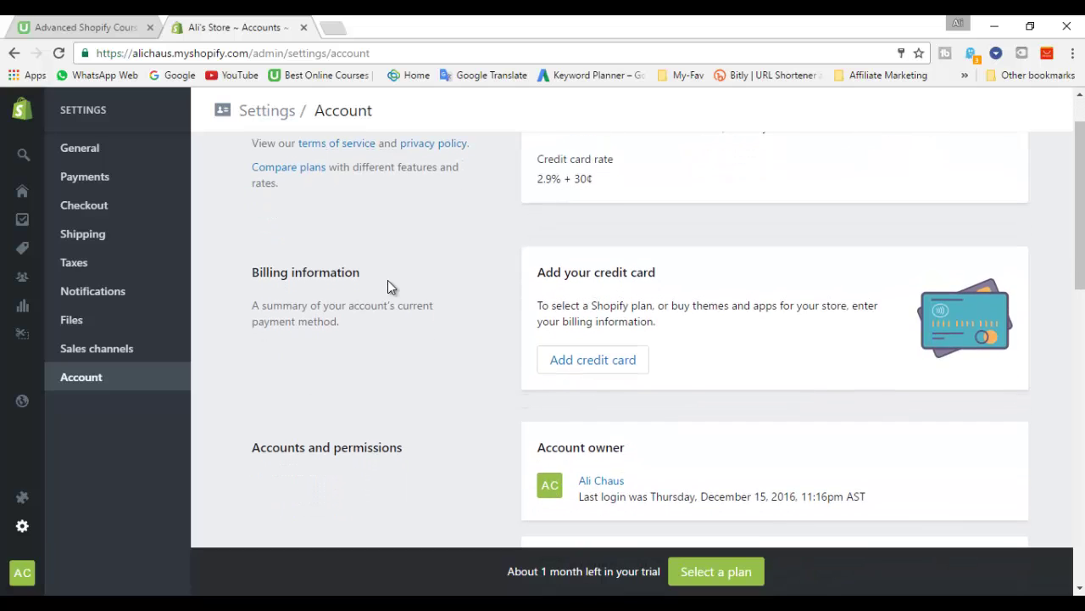
{"action": "scroll", "coordinate": [387, 284], "scroll_direction": "down", "scroll_amount": 2}
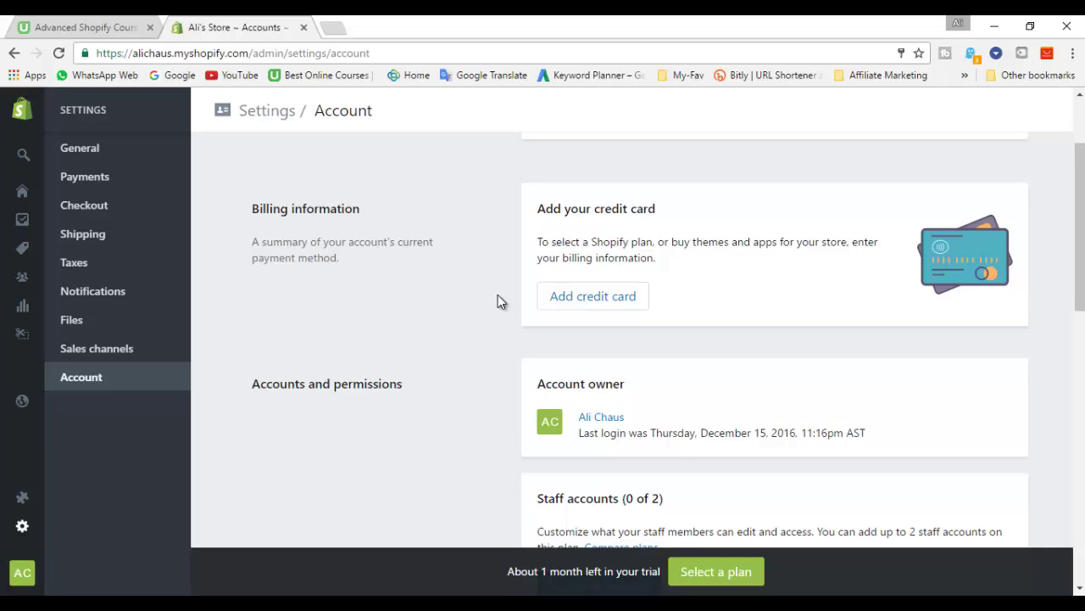
{"action": "scroll", "coordinate": [498, 295], "scroll_direction": "down", "scroll_amount": 1}
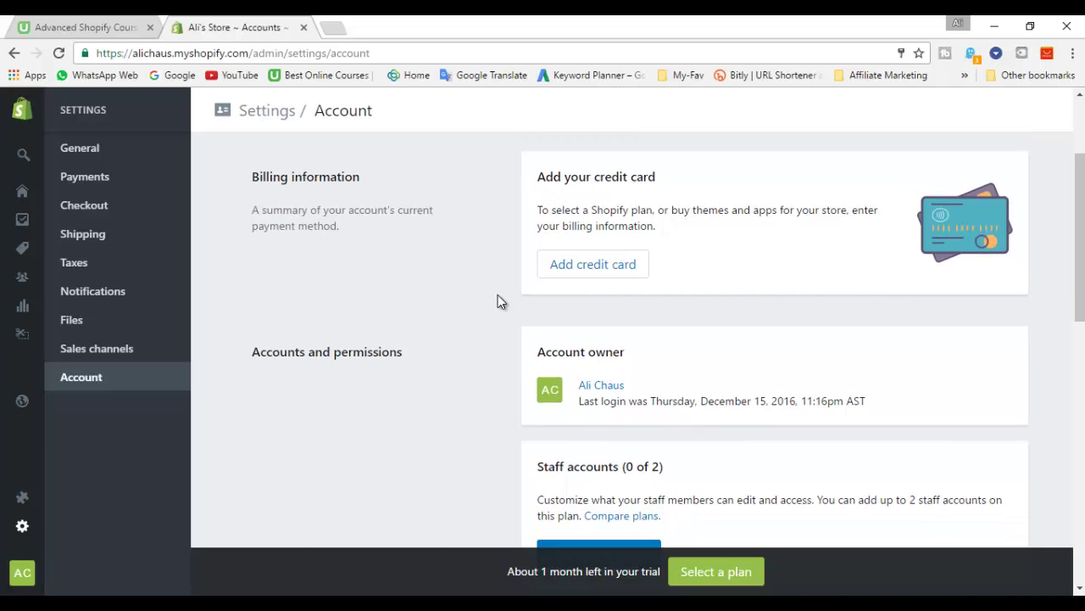
{"action": "scroll", "coordinate": [498, 296], "scroll_direction": "down", "scroll_amount": 2}
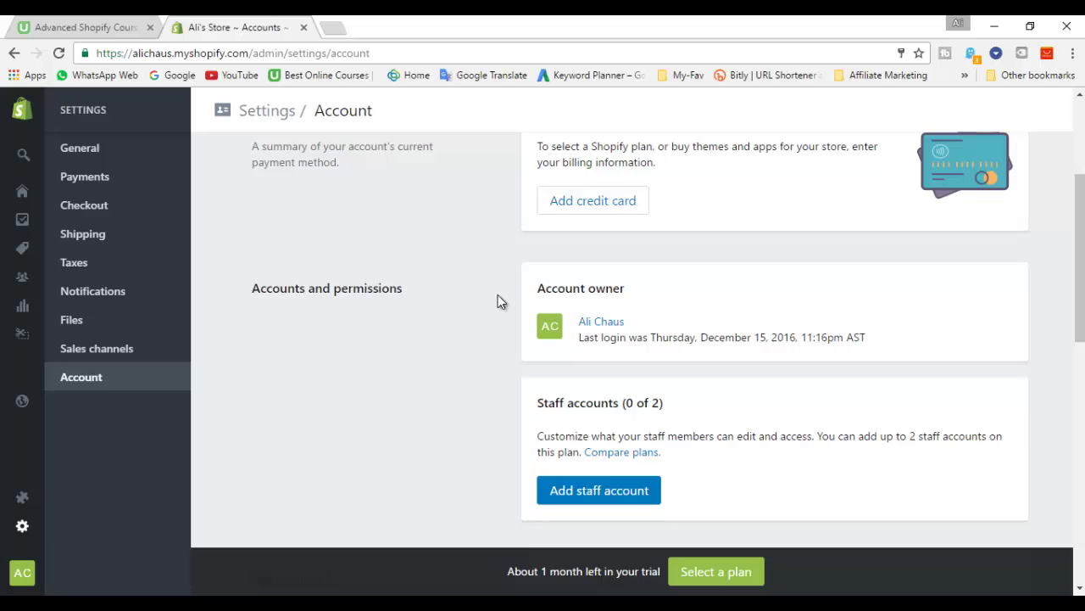
{"action": "scroll", "coordinate": [498, 295], "scroll_direction": "down", "scroll_amount": 2}
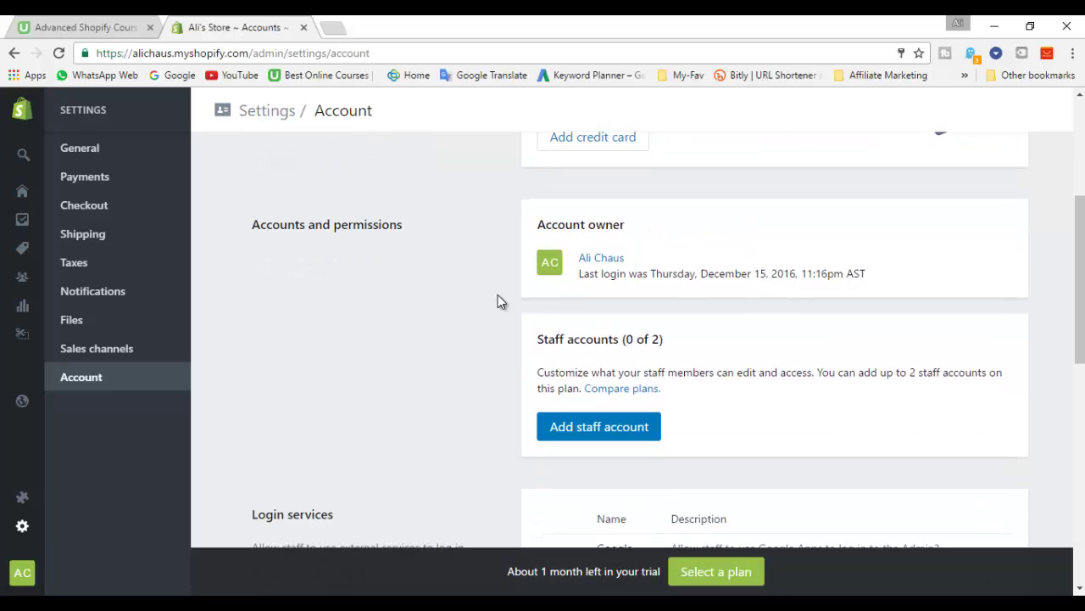
{"action": "scroll", "coordinate": [498, 294], "scroll_direction": "down", "scroll_amount": 4}
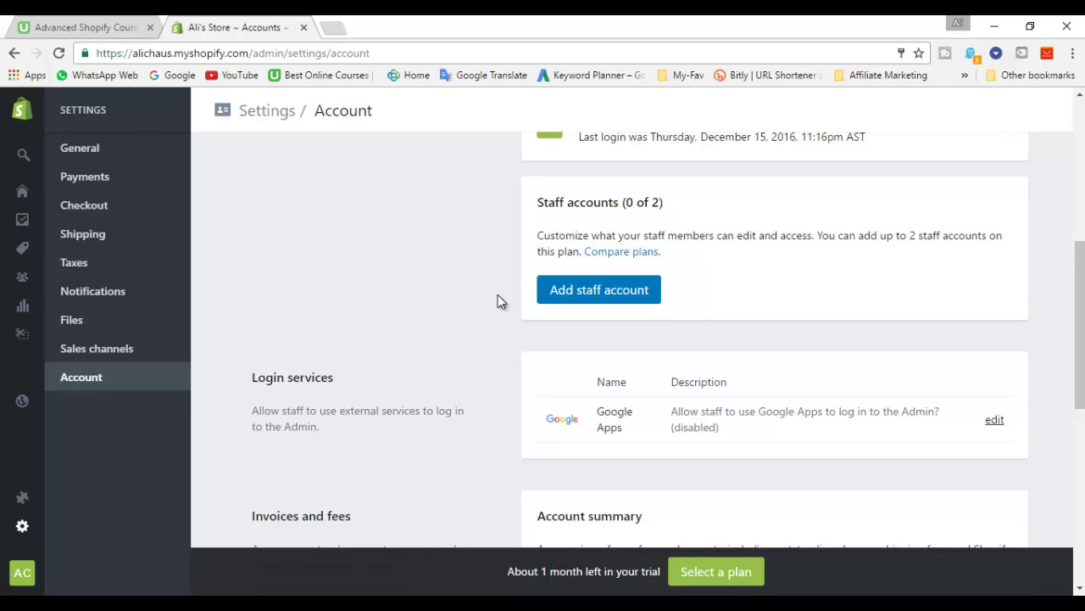
Examine the rest of the account settings, from the login services to the invoices and fees and the store status options.
{"action": "scroll", "coordinate": [498, 301], "scroll_direction": "down", "scroll_amount": 1}
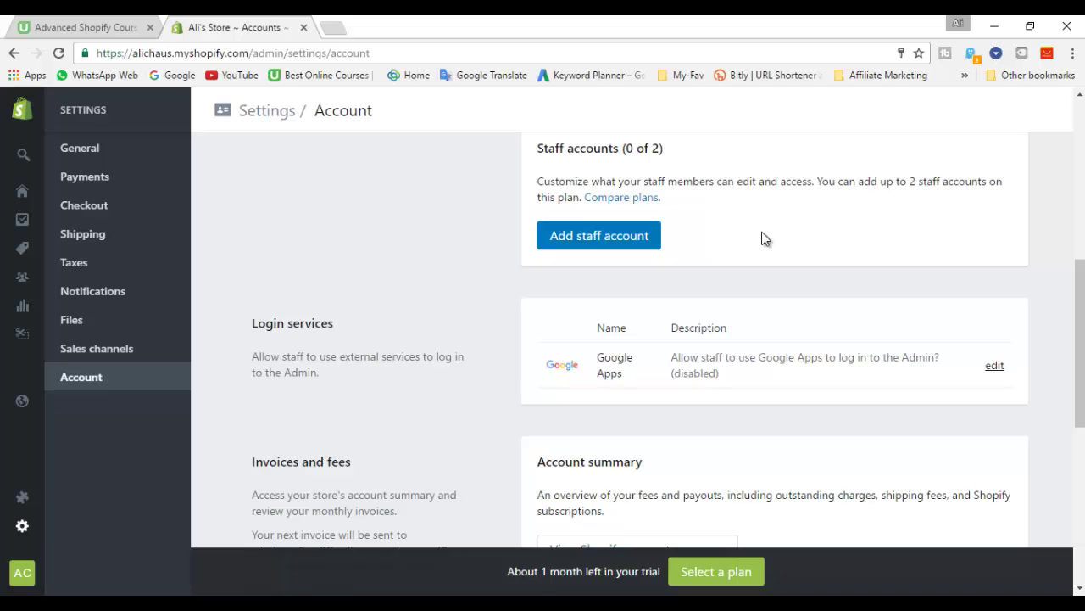
{"action": "scroll", "coordinate": [761, 232], "scroll_direction": "down", "scroll_amount": 1}
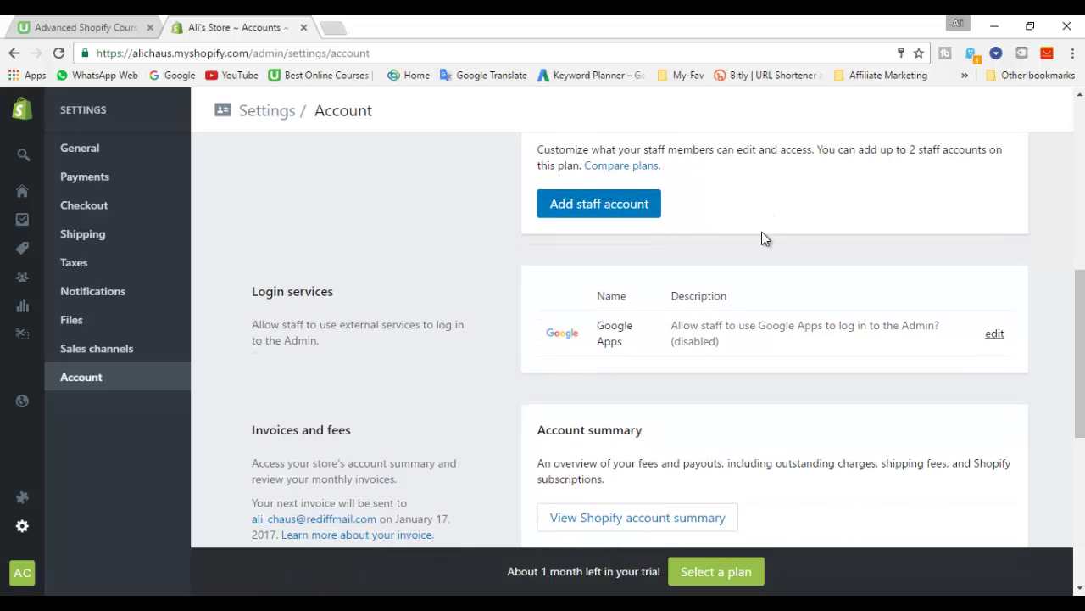
{"action": "scroll", "coordinate": [762, 238], "scroll_direction": "down", "scroll_amount": 2}
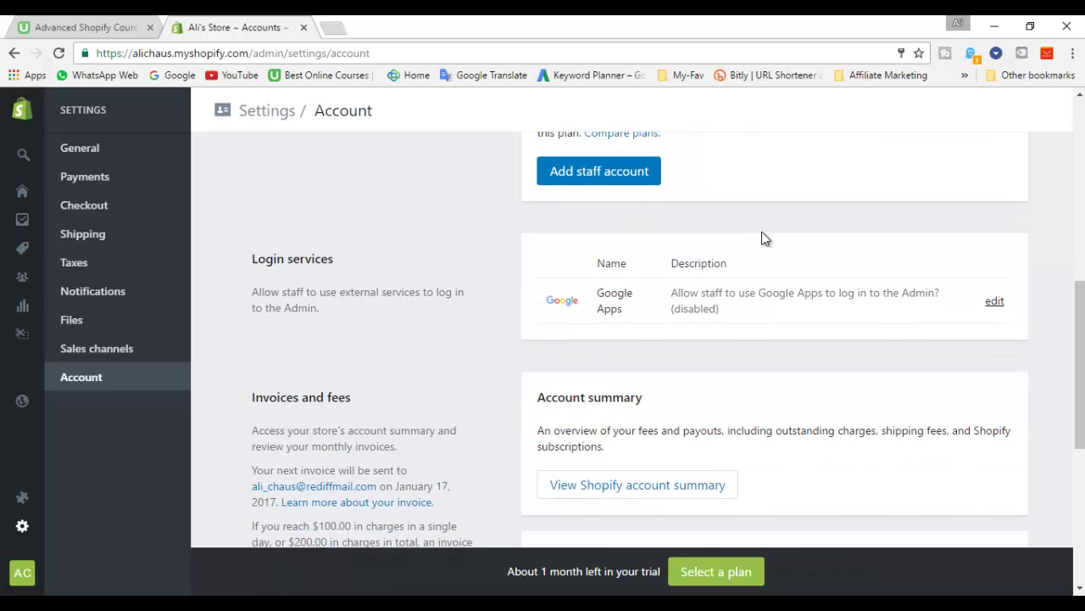
{"action": "scroll", "coordinate": [762, 231], "scroll_direction": "down", "scroll_amount": 2}
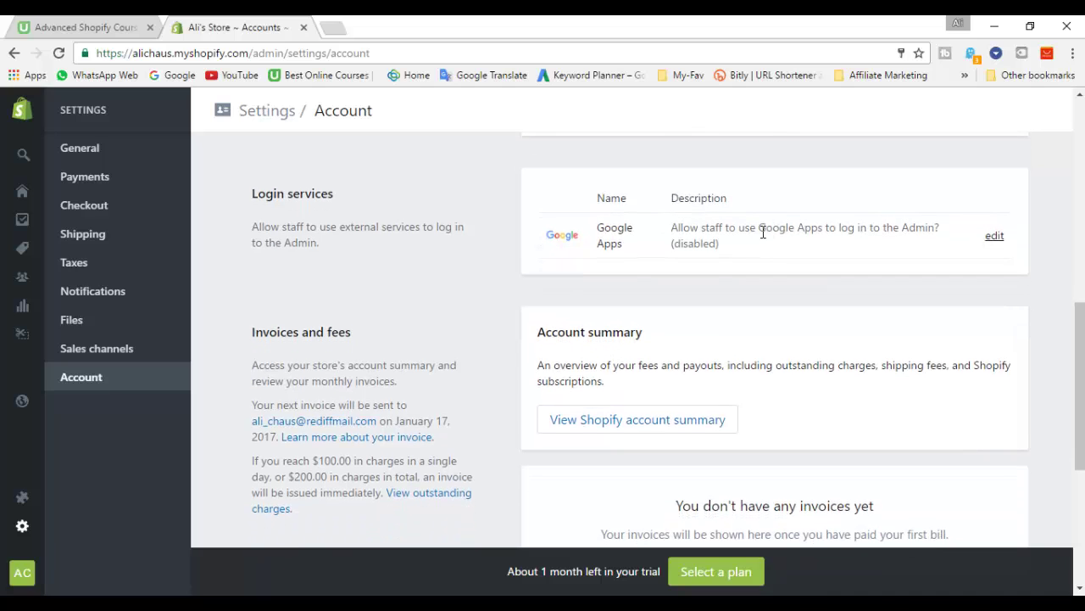
{"action": "scroll", "coordinate": [762, 232], "scroll_direction": "down", "scroll_amount": 1}
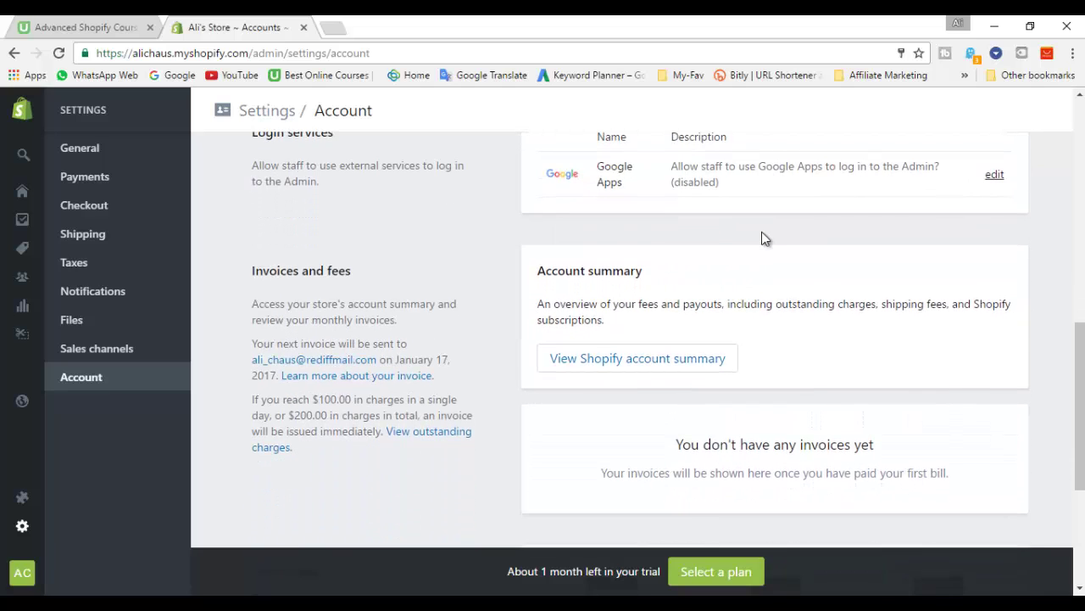
{"action": "scroll", "coordinate": [761, 238], "scroll_direction": "down", "scroll_amount": 1}
{"action": "scroll", "coordinate": [762, 238], "scroll_direction": "up", "scroll_amount": 2}
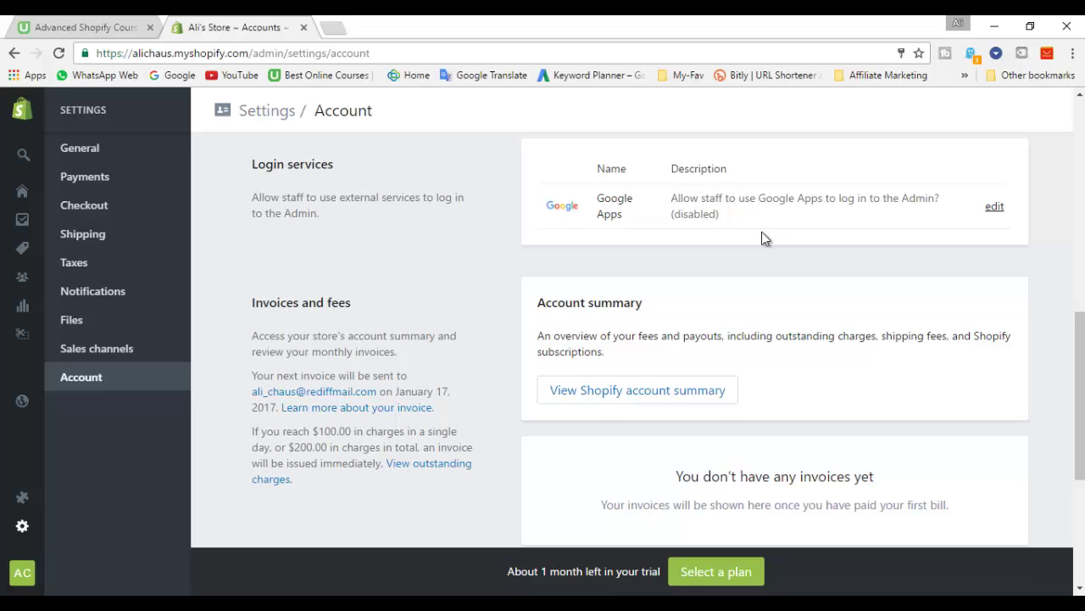
{"action": "scroll", "coordinate": [762, 238], "scroll_direction": "down", "scroll_amount": 2}
{"action": "scroll", "coordinate": [761, 238], "scroll_direction": "down", "scroll_amount": 1}
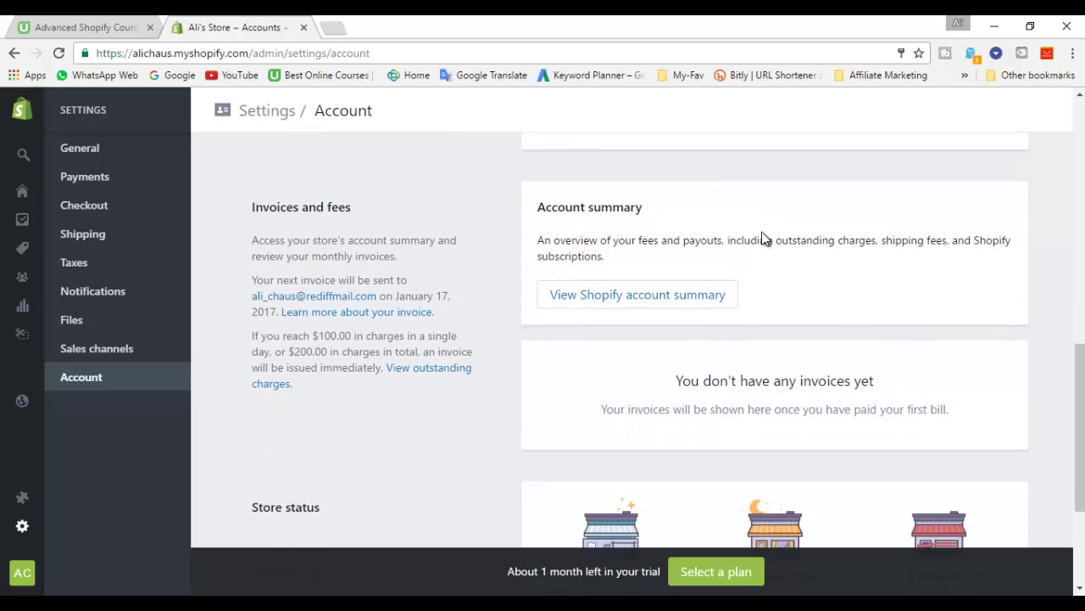
{"action": "scroll", "coordinate": [761, 238], "scroll_direction": "down", "scroll_amount": 3}
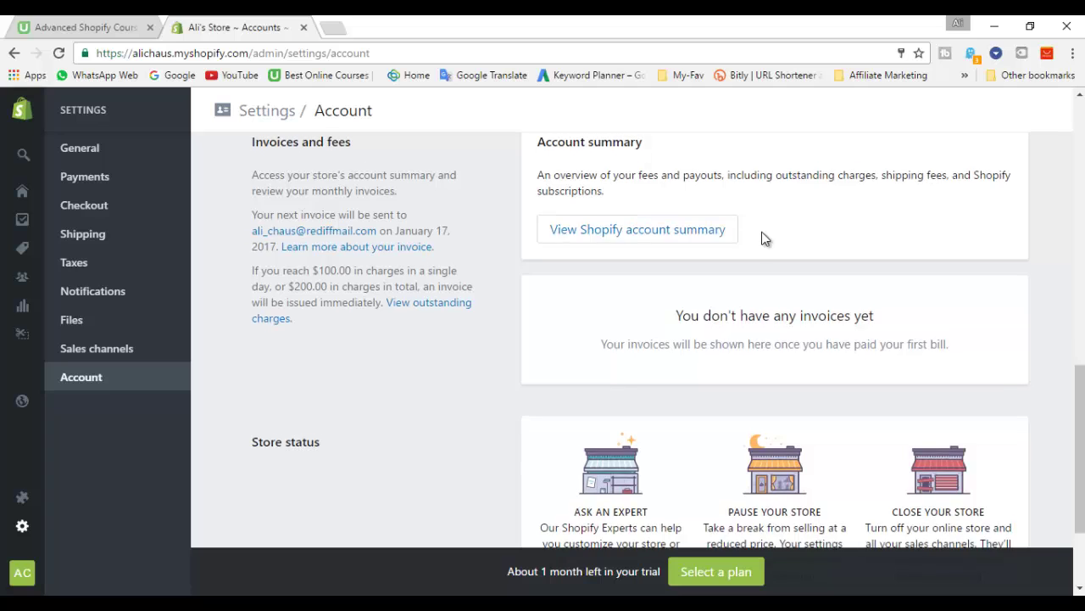
{"action": "scroll", "coordinate": [761, 238], "scroll_direction": "down", "scroll_amount": 3}
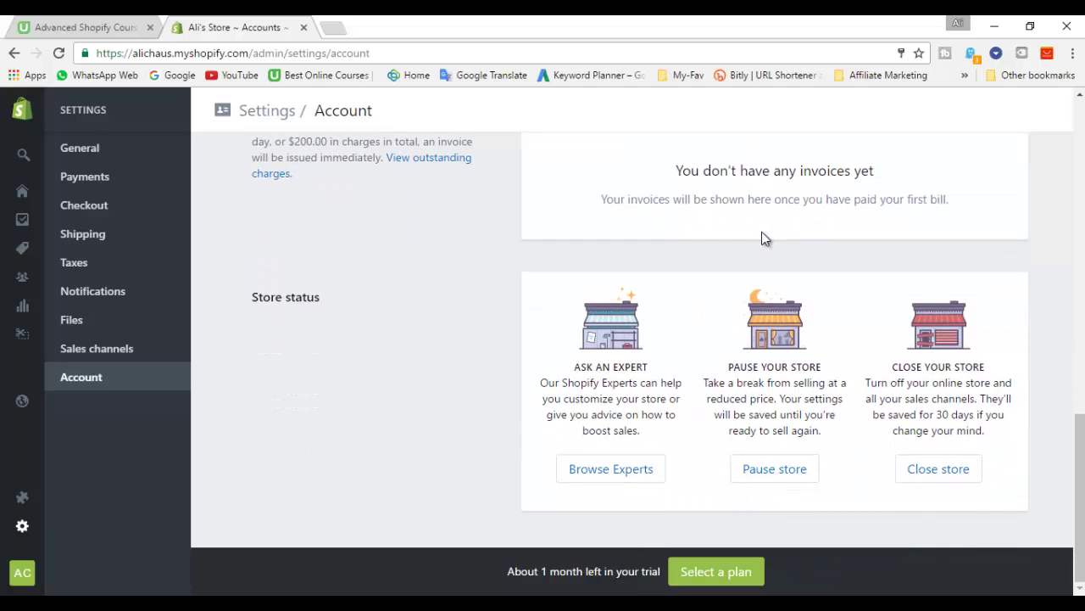
{"action": "scroll", "coordinate": [761, 233], "scroll_direction": "up", "scroll_amount": 15}
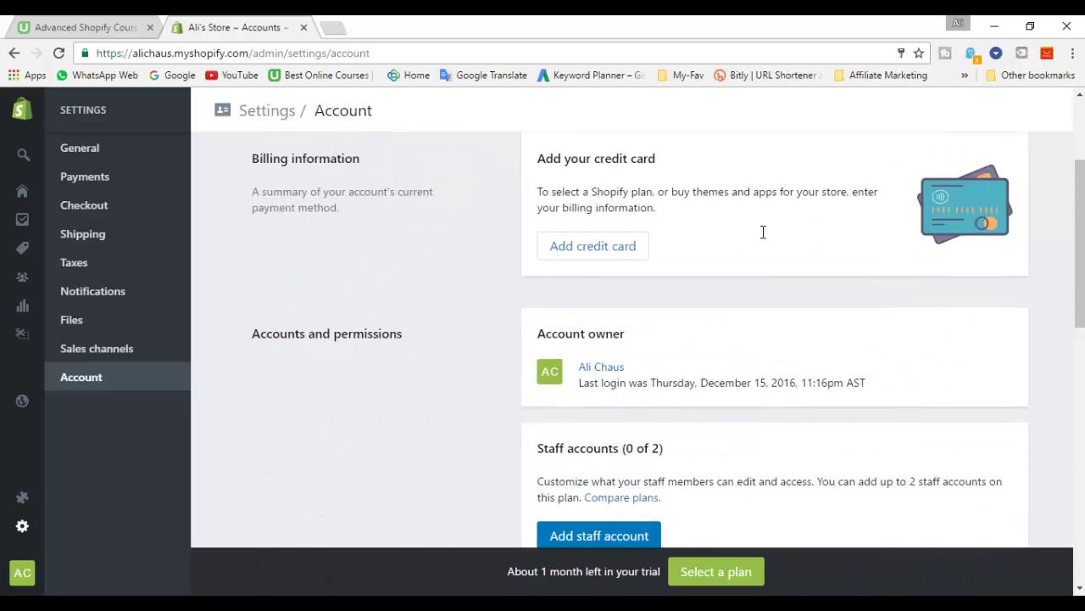